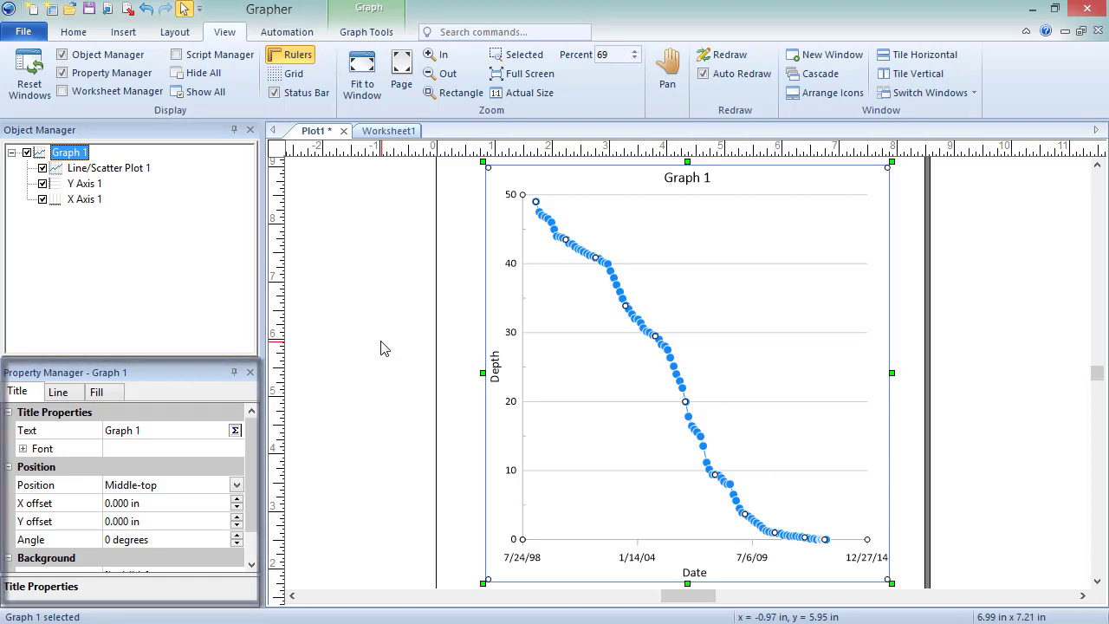
# Review Graph 1's Title, Line and Fill properties, ending on fill pattern None, Black 100% opacity
pyautogui.click(38, 393)
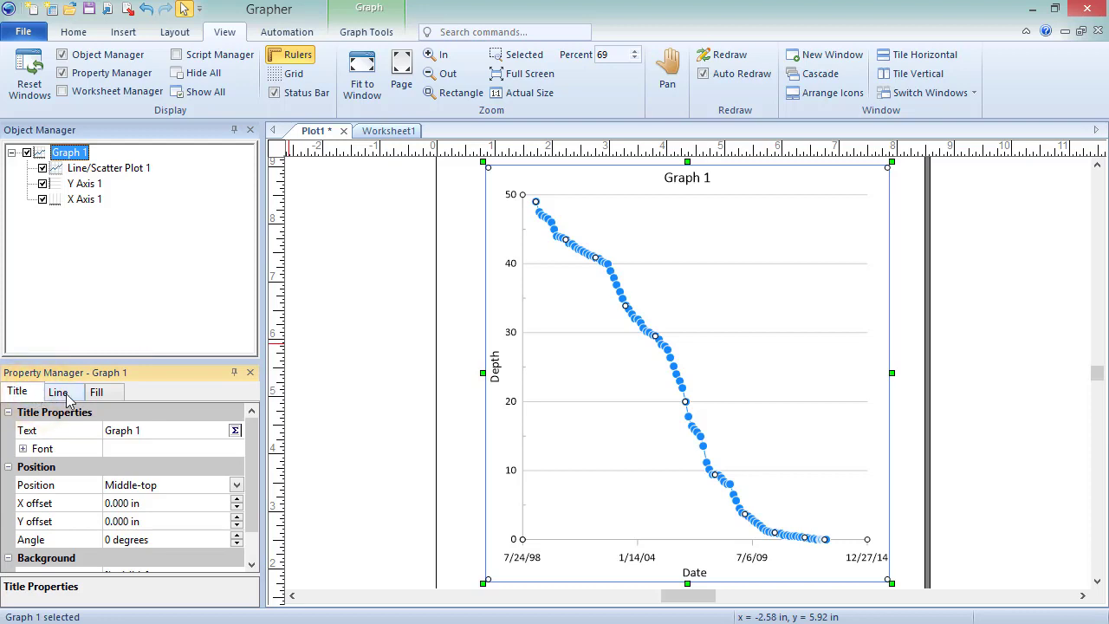
pyautogui.click(74, 394)
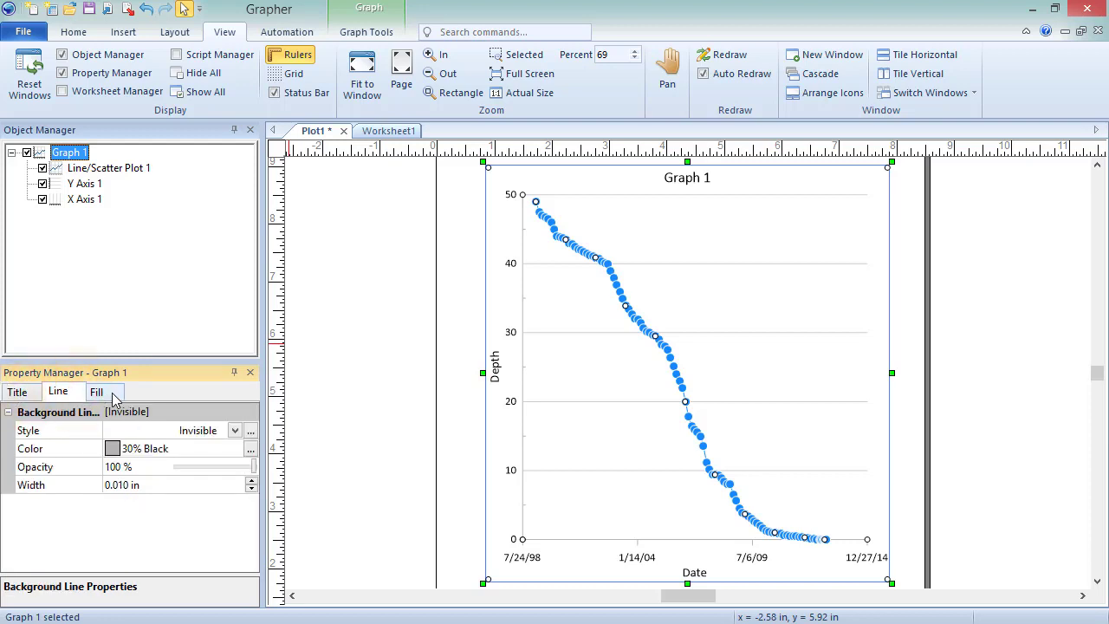
pyautogui.click(115, 396)
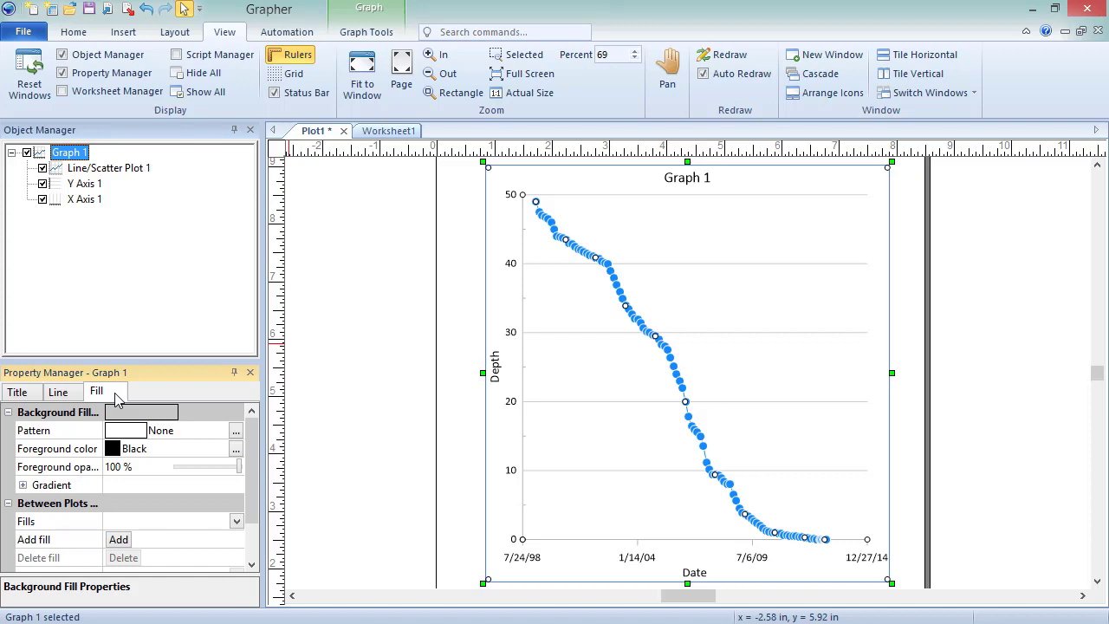
# Change the graph title text to 'Water Reserve' and set its font to bold, 22 points
pyautogui.click(39, 397)
pyautogui.click(150, 429)
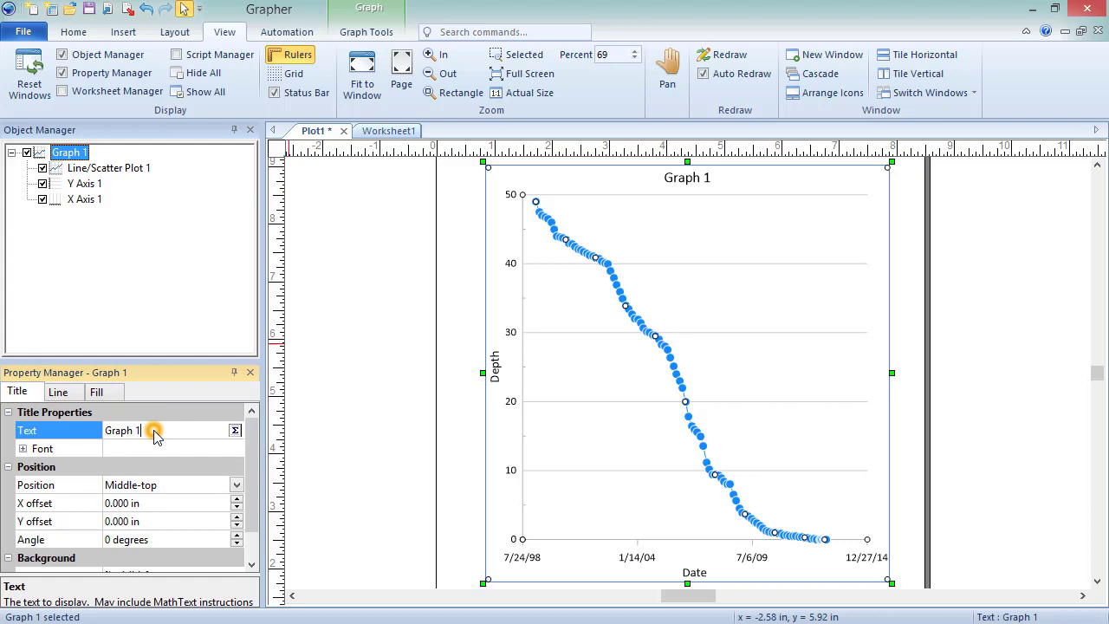
pyautogui.write('Water Reserve')
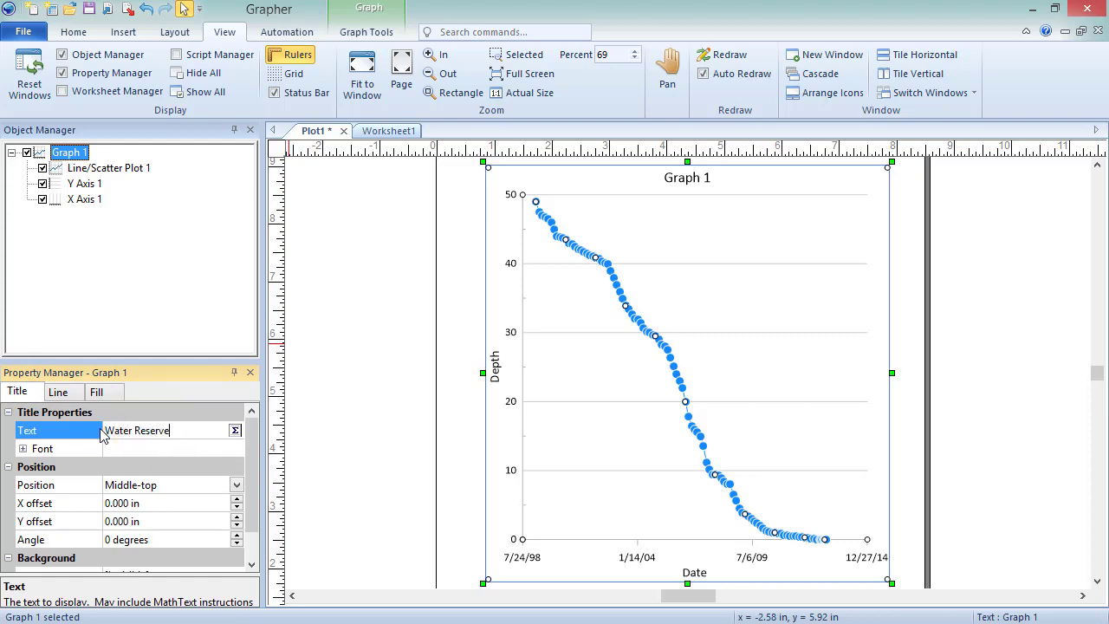
pyautogui.press('Return')
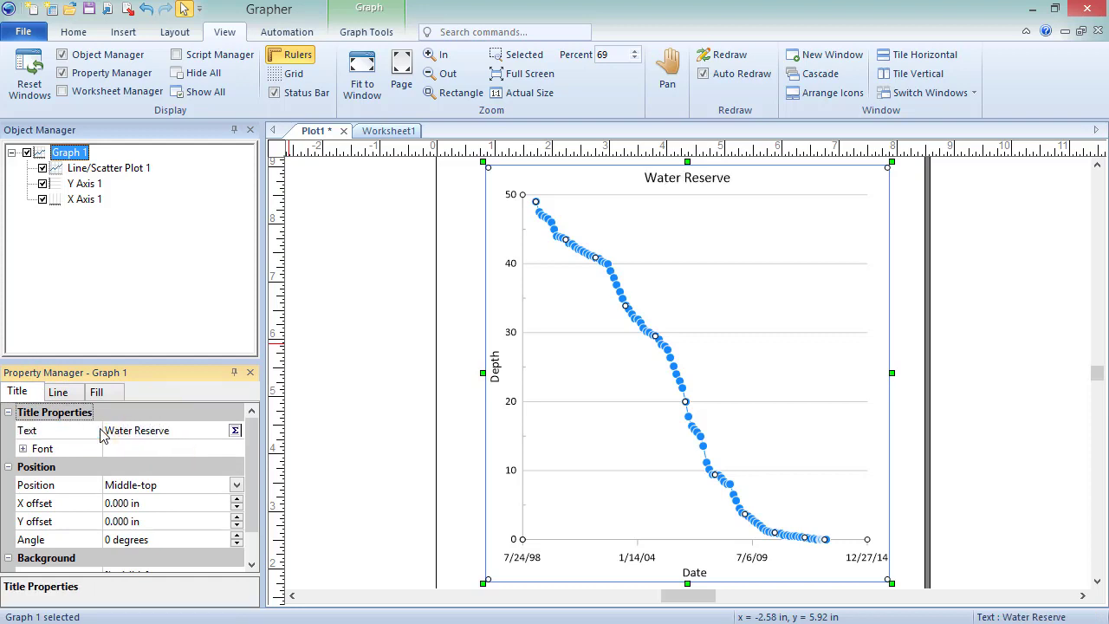
pyautogui.click(23, 449)
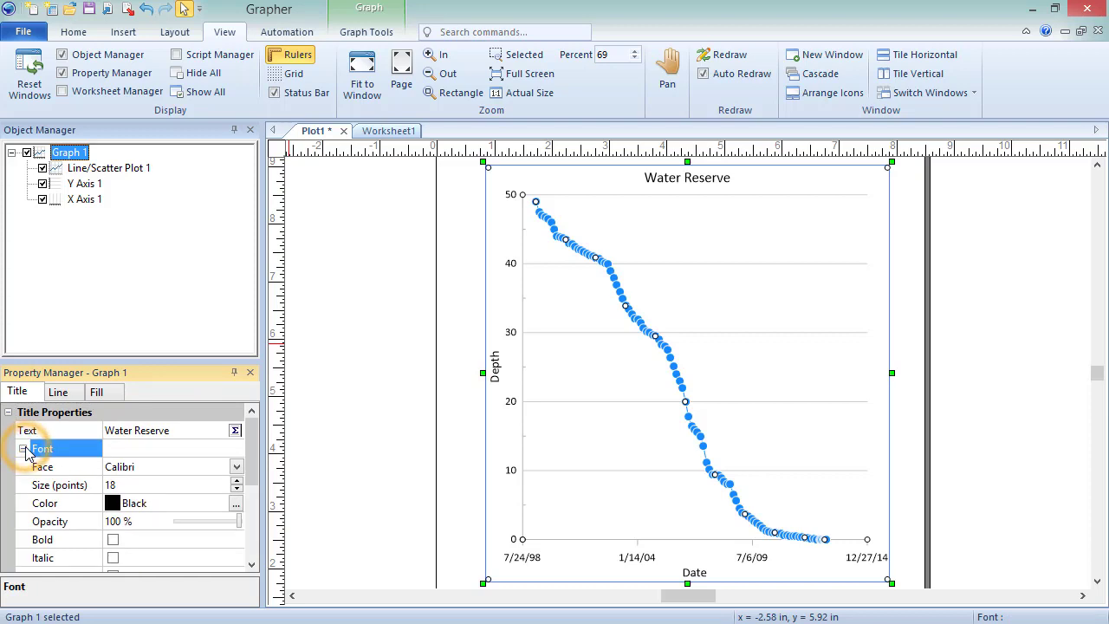
pyautogui.click(235, 480)
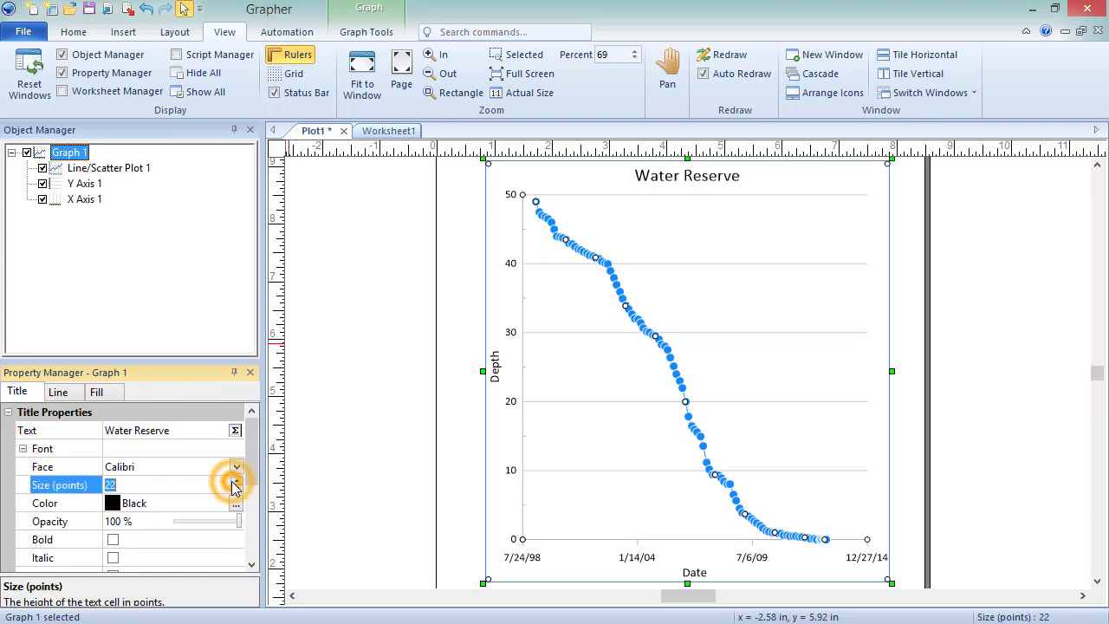
pyautogui.click(112, 540)
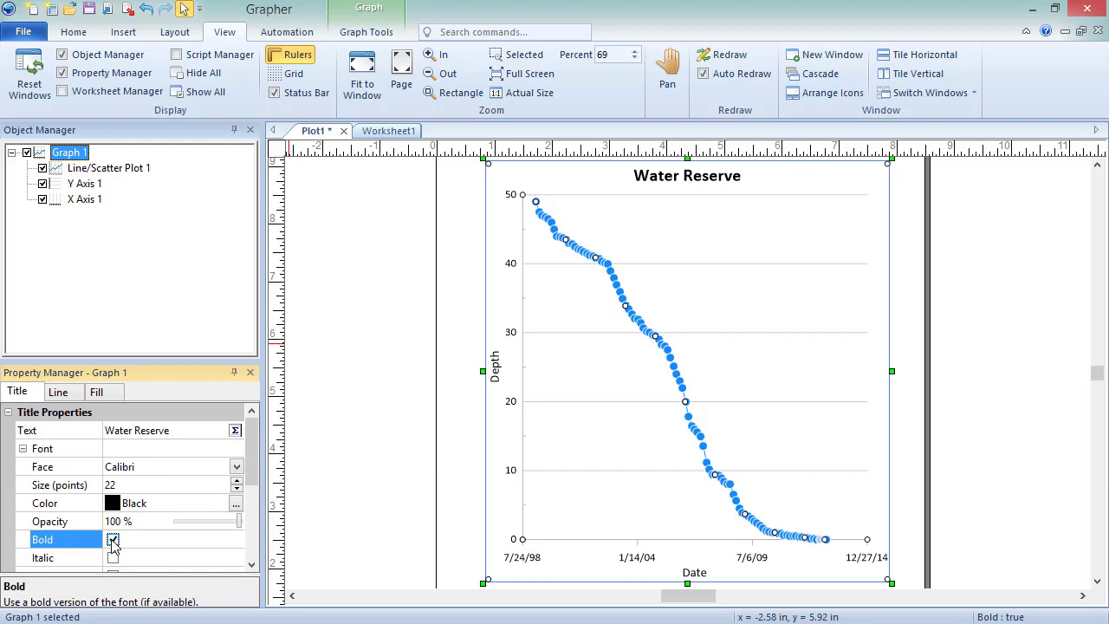
# Inspect Line/Scatter Plot 1's Plot, Labels, Symbol, Line and Fill properties
pyautogui.click(62, 171)
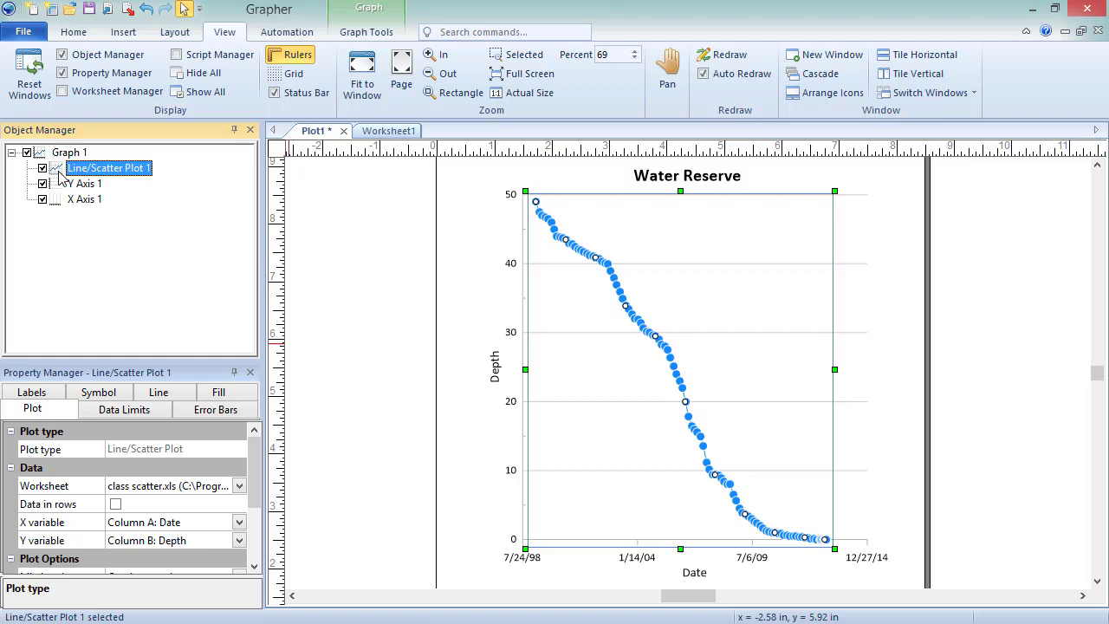
pyautogui.click(62, 409)
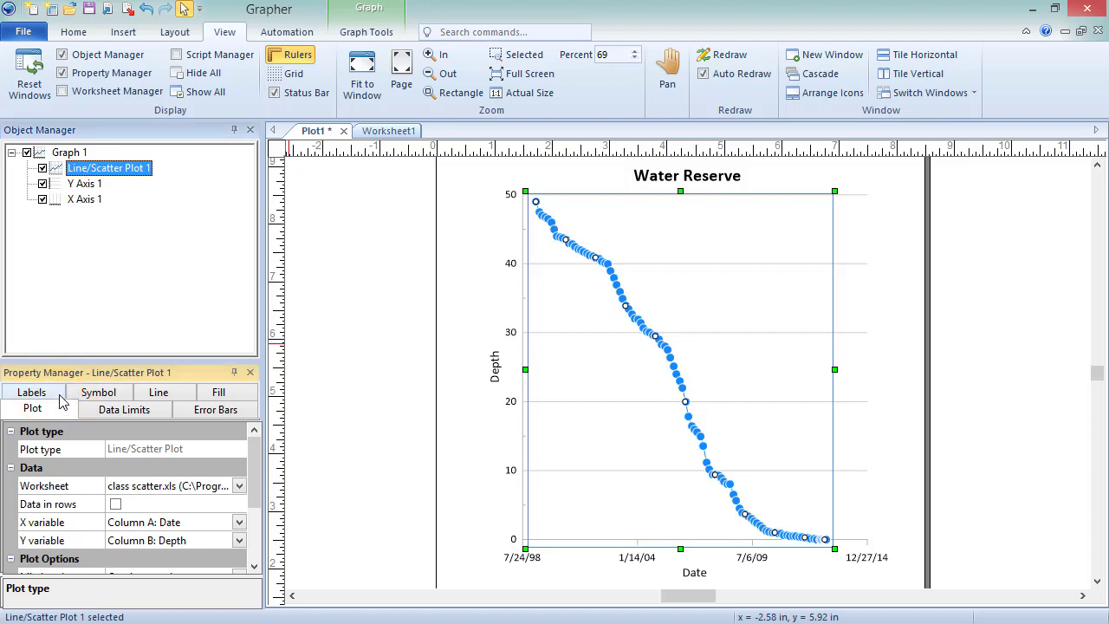
pyautogui.click(60, 396)
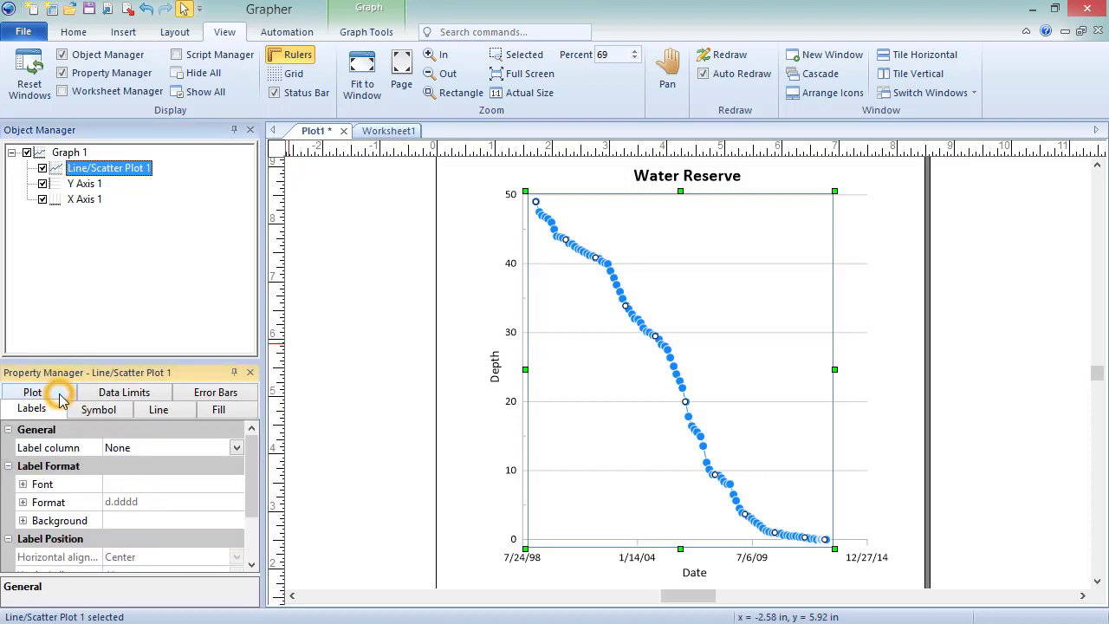
pyautogui.click(130, 415)
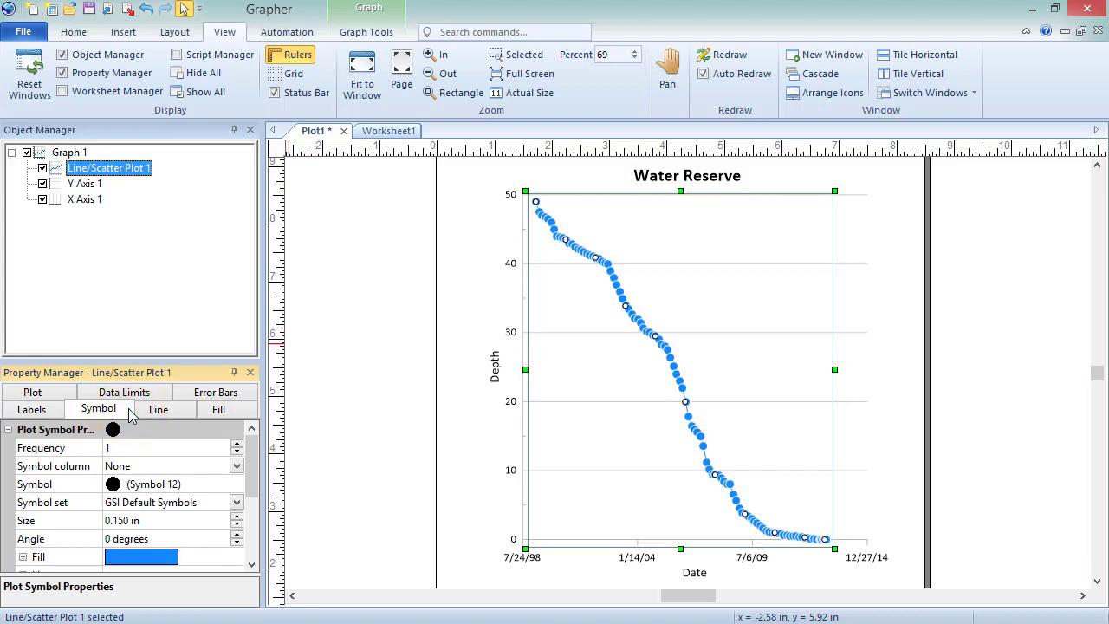
pyautogui.click(177, 417)
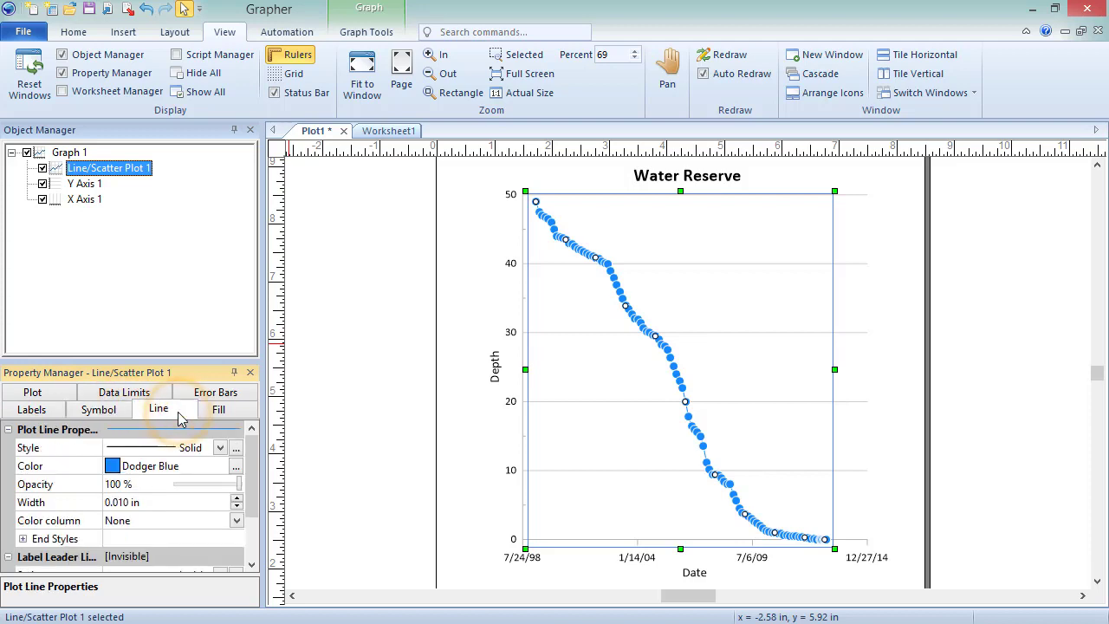
pyautogui.click(241, 414)
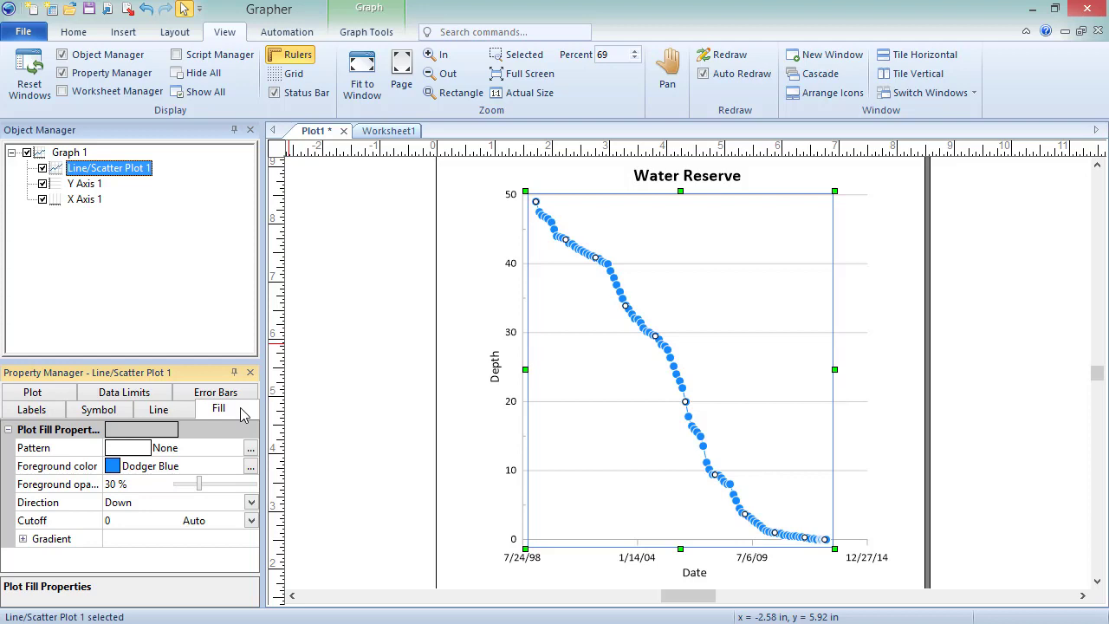
# Set the plot's Data Limits X minimum date to 10/10/2006
pyautogui.click(162, 397)
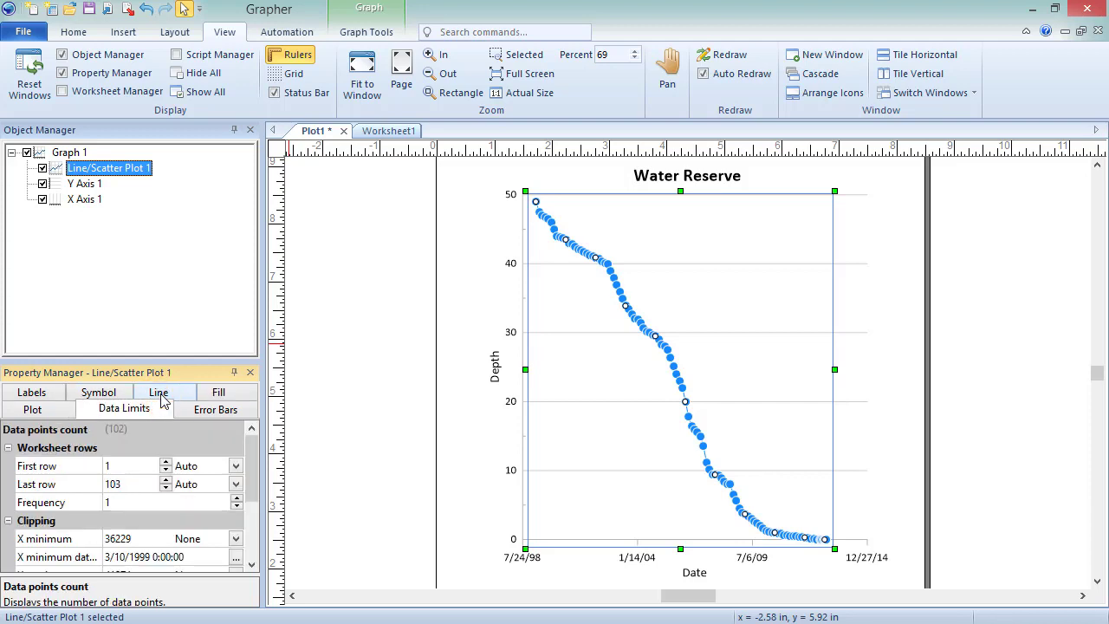
pyautogui.click(111, 558)
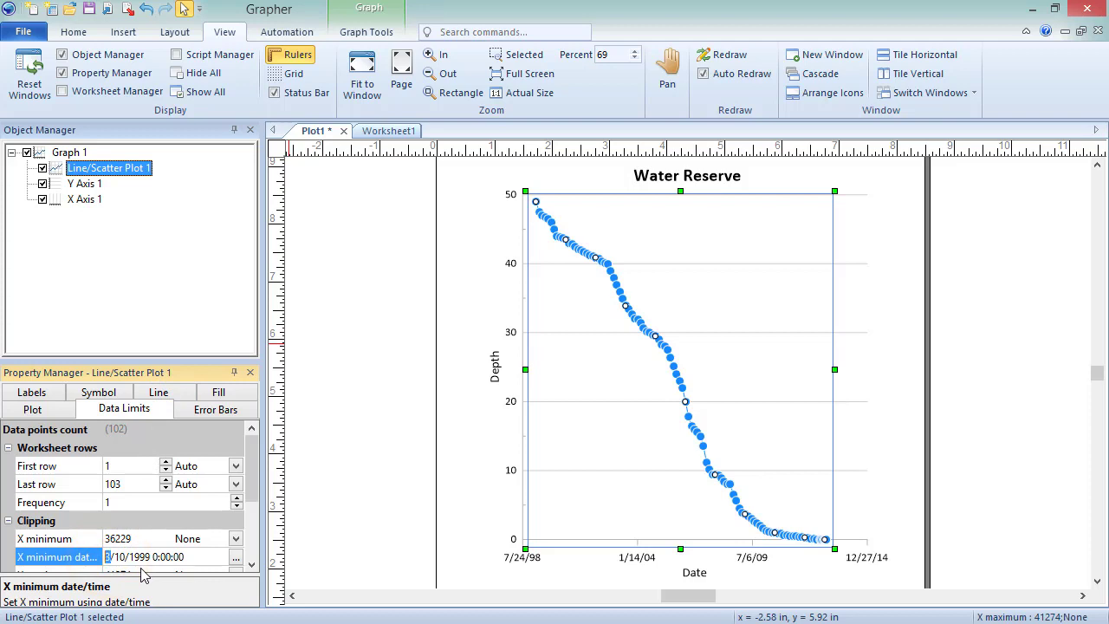
pyautogui.write('3')
pyautogui.hotkey('shift', 'Left')
pyautogui.hotkey('shift', 'Left')
pyautogui.hotkey('shift', 'Left')
pyautogui.hotkey('shift', 'Left')
pyautogui.hotkey('shift', 'Left')
pyautogui.hotkey('shift', 'Left')
pyautogui.hotkey('shift', 'Left')
pyautogui.hotkey('shift', 'Left')
pyautogui.hotkey('shift', 'Left')
pyautogui.write('10/10/2006')
pyautogui.press('Return')
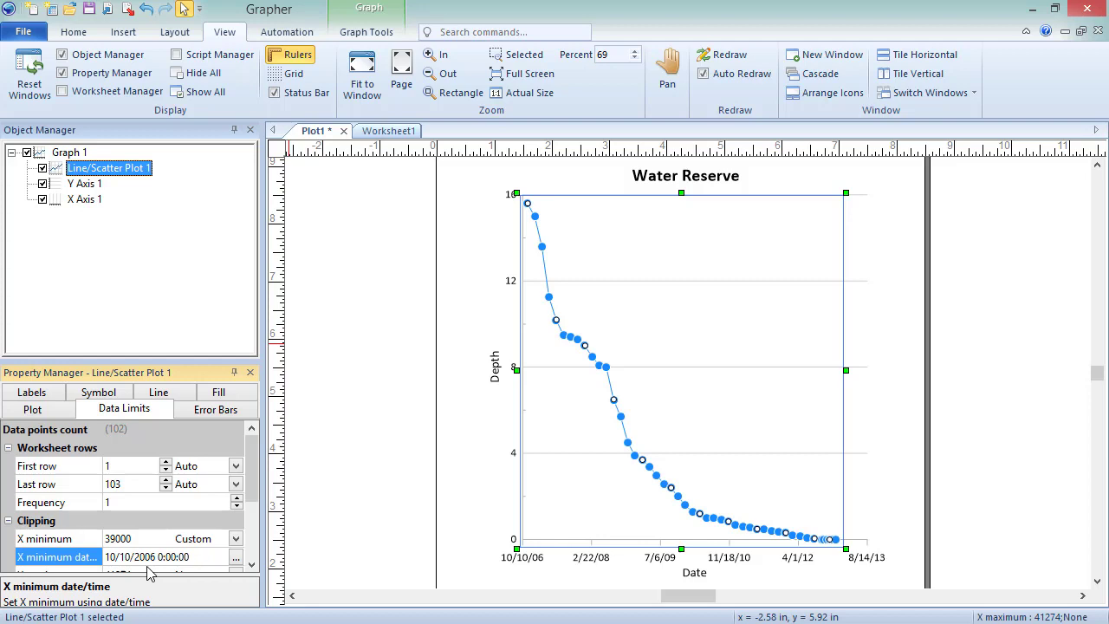
# Reduce the plot's symbol size from 0.150 in to 0.120 in
pyautogui.click(121, 396)
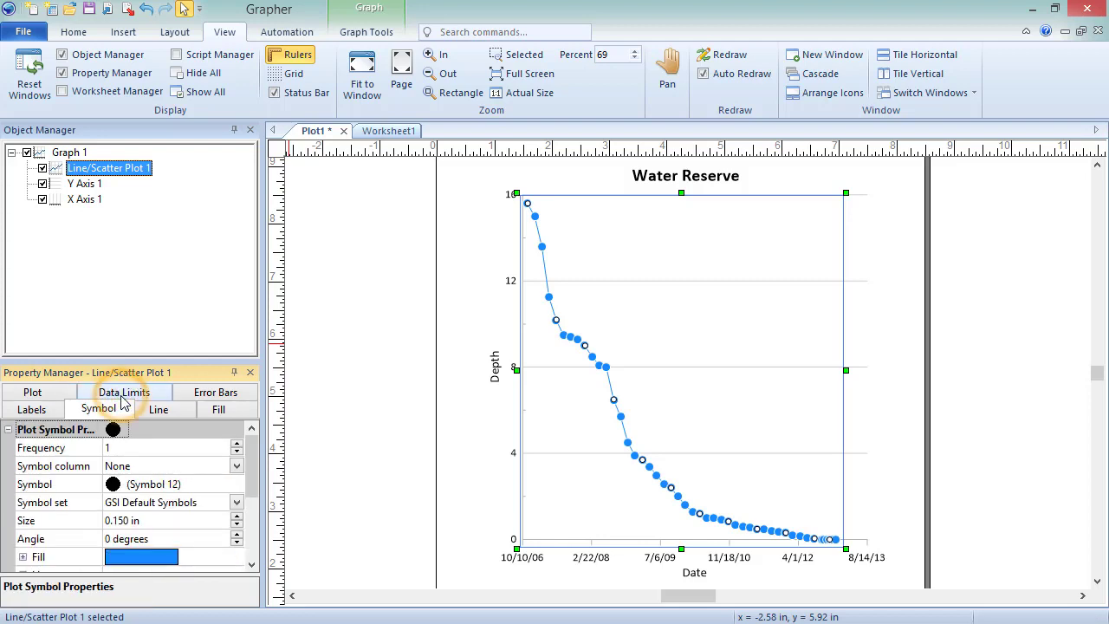
pyautogui.click(235, 525)
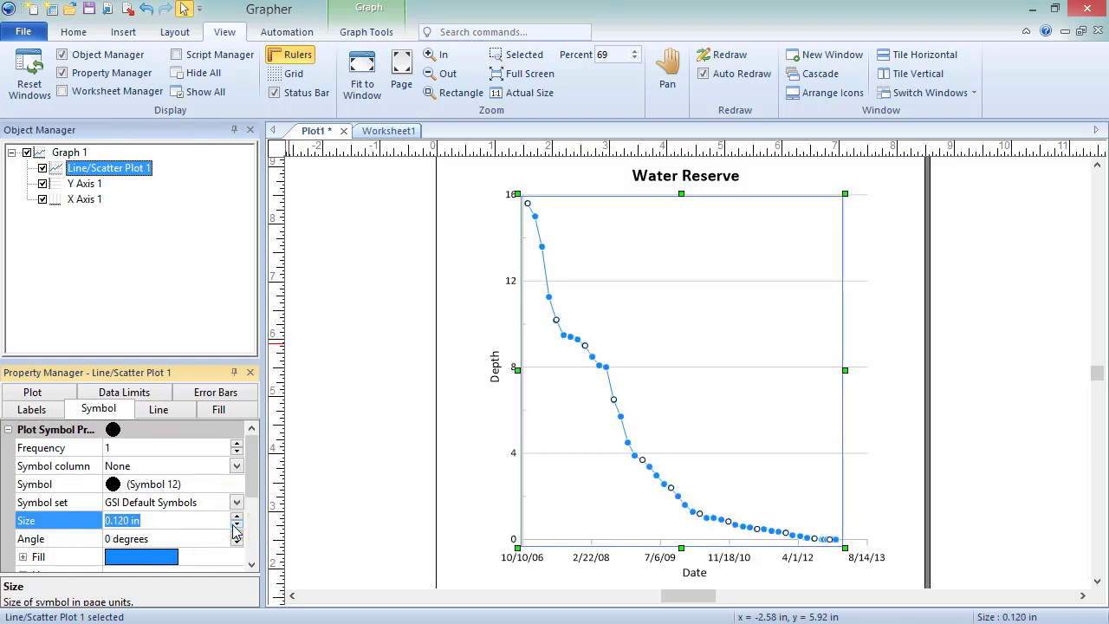
pyautogui.click(173, 411)
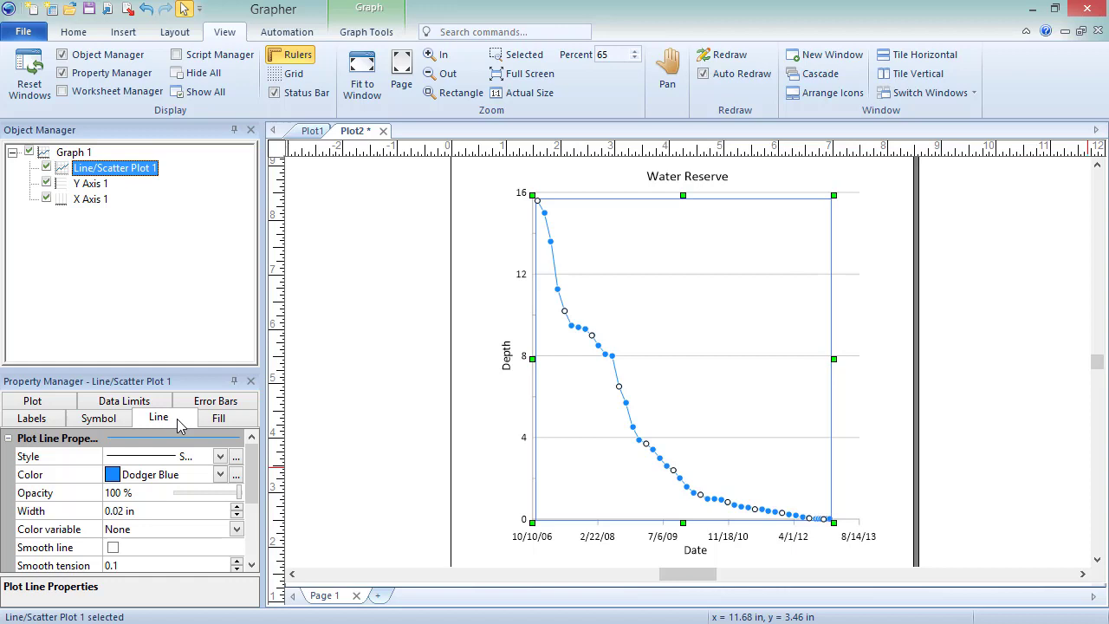
# Select Y Axis 1 and look through its Axis, Ticks, Labels, Link and Line properties
pyautogui.click(69, 191)
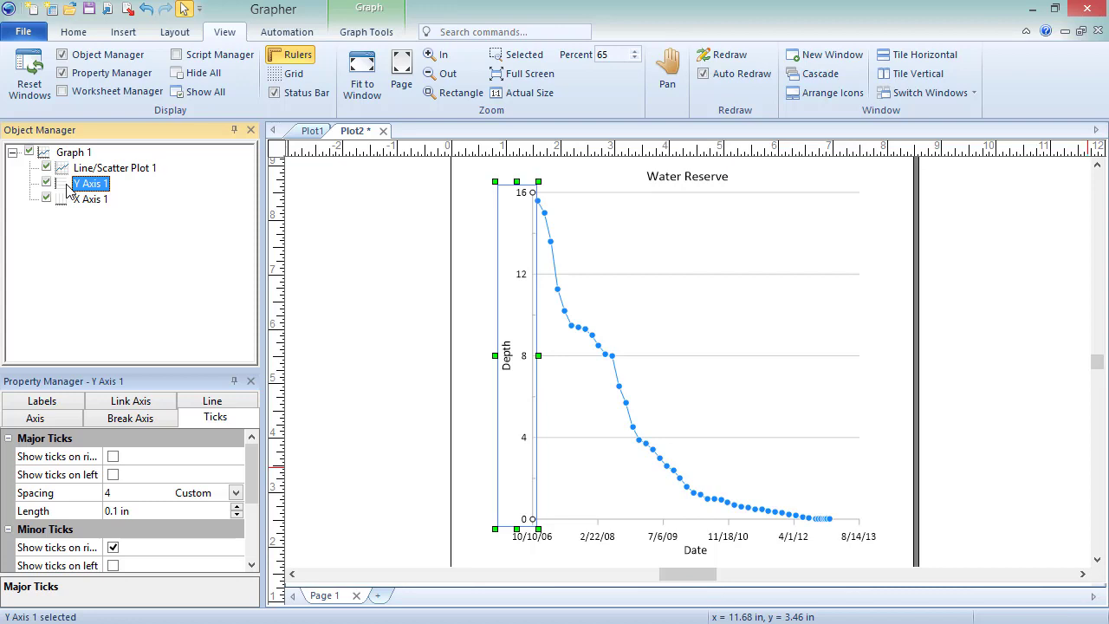
pyautogui.click(63, 421)
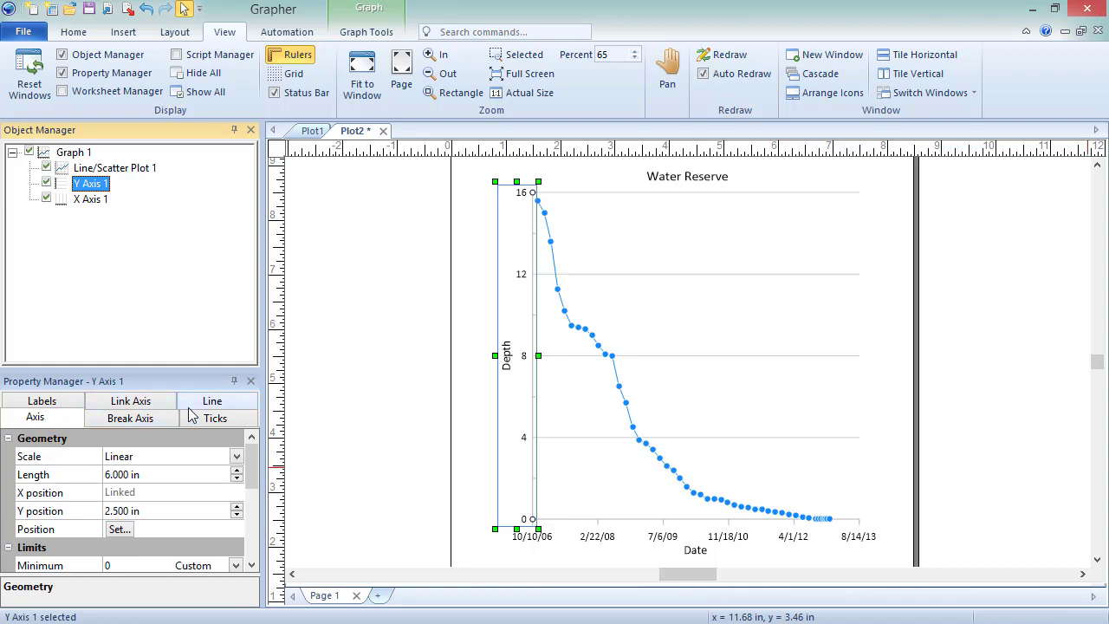
pyautogui.click(231, 419)
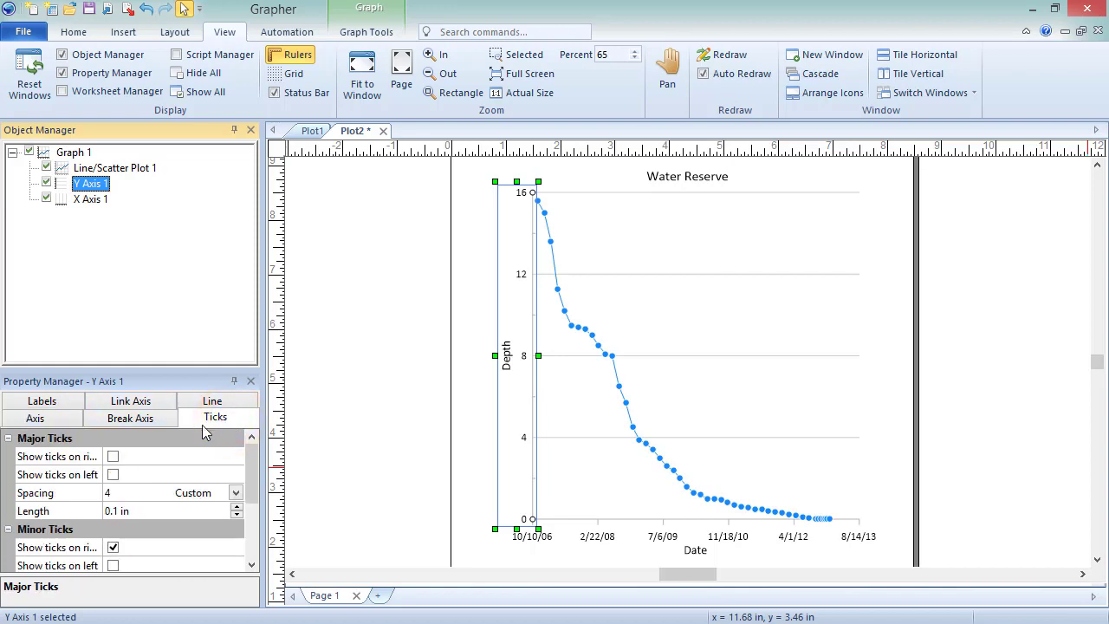
pyautogui.click(78, 401)
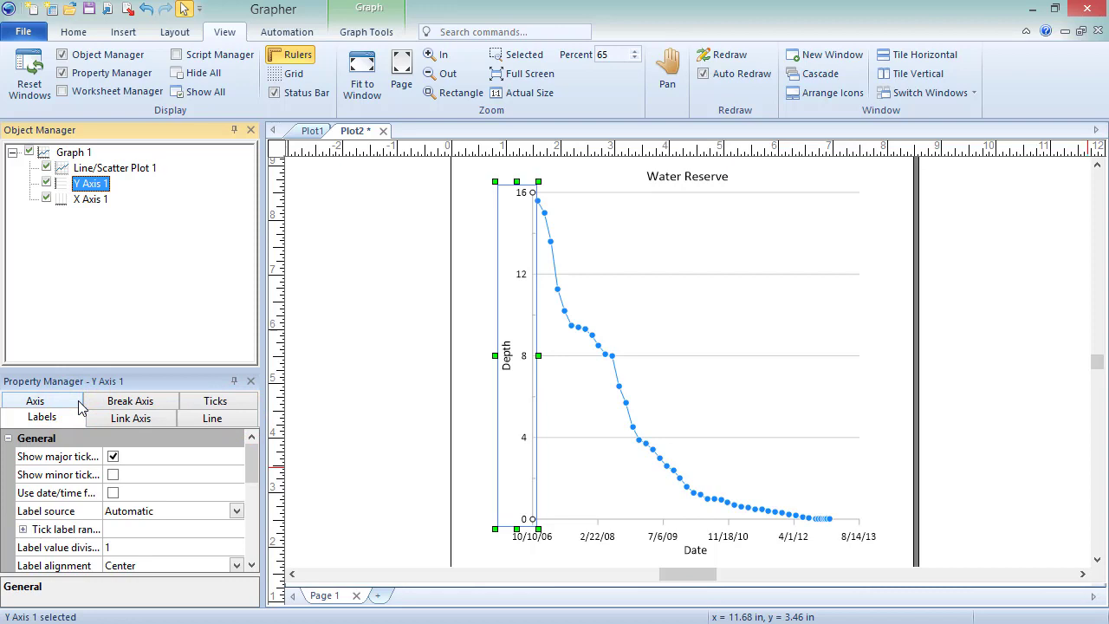
pyautogui.click(157, 417)
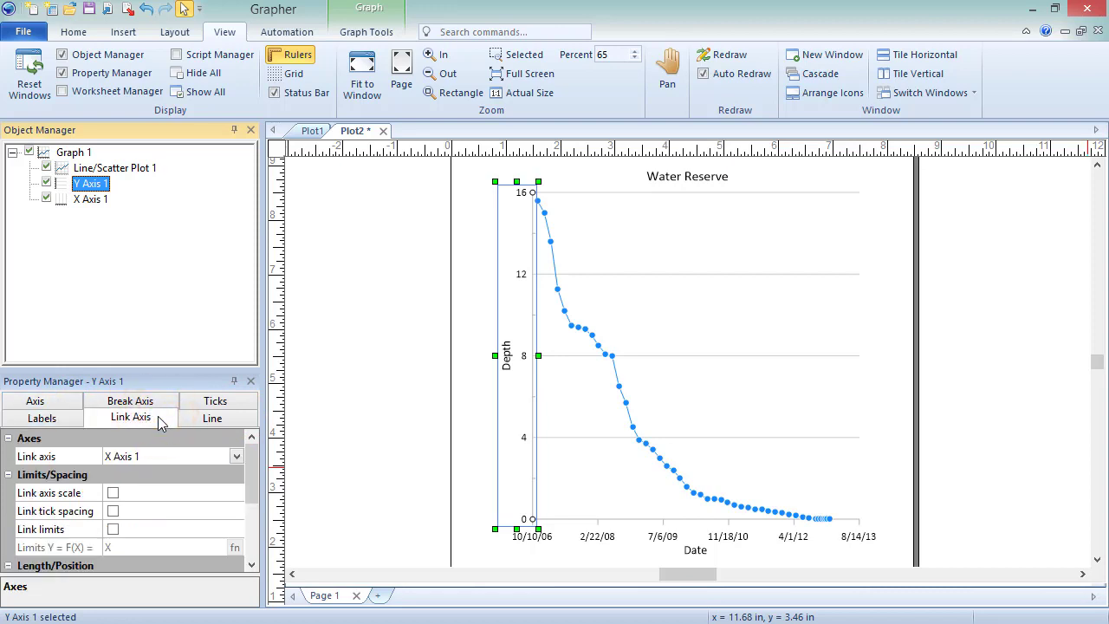
pyautogui.click(235, 418)
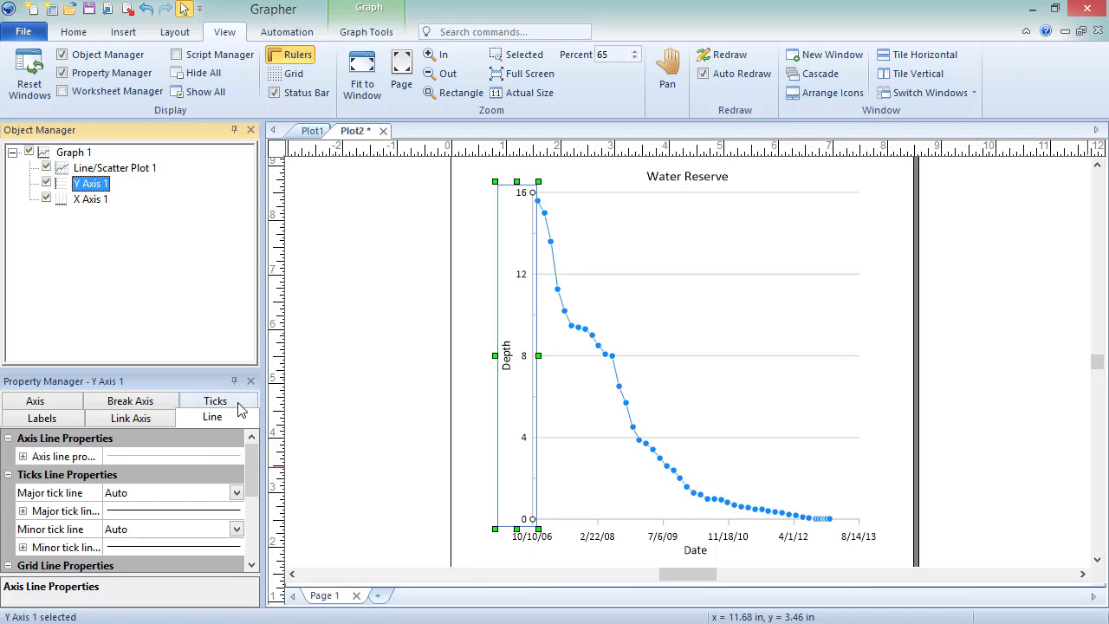
# Change Y Axis 1's major tick spacing from 4 to 2
pyautogui.click(241, 409)
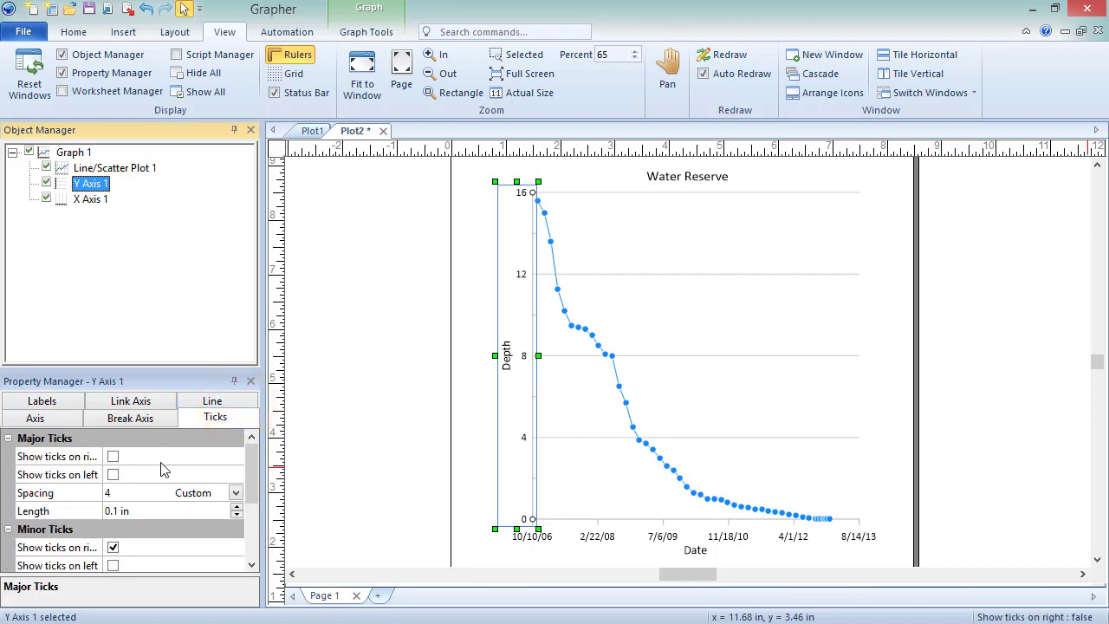
pyautogui.click(148, 491)
pyautogui.press('BackSpace')
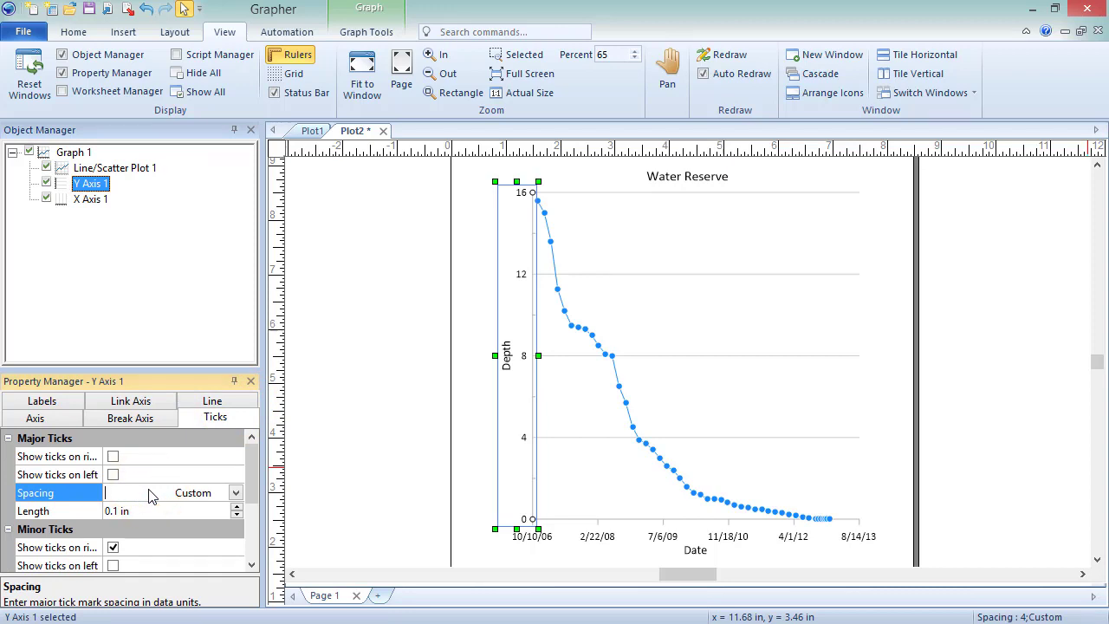
pyautogui.write('2')
pyautogui.press('Return')
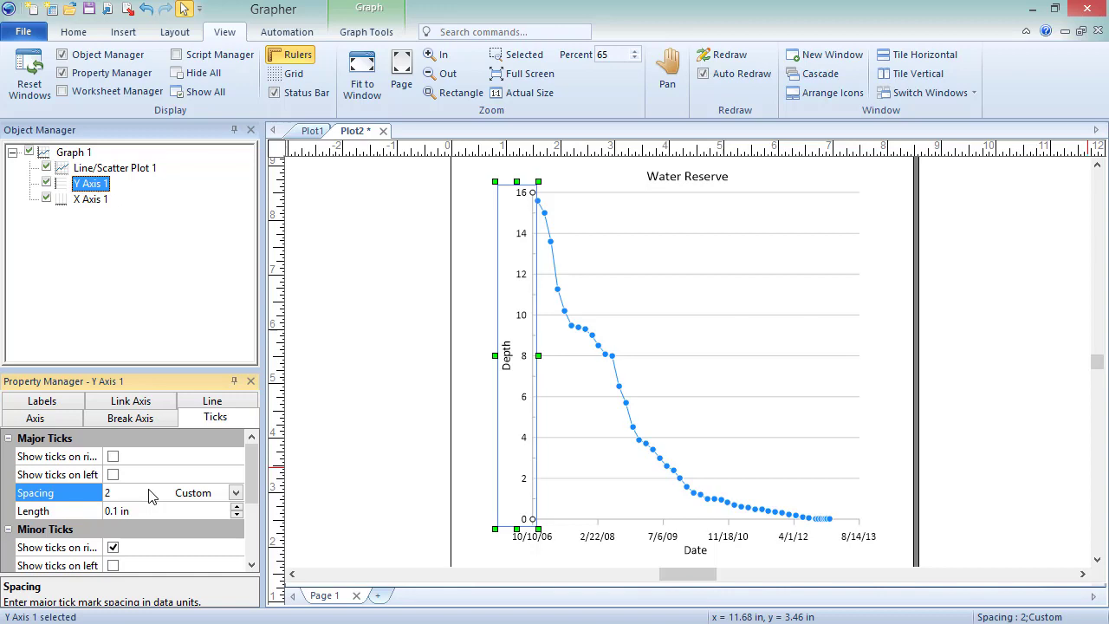
# Turn on date/time tick spacing of every year for X Axis 1
pyautogui.click(60, 206)
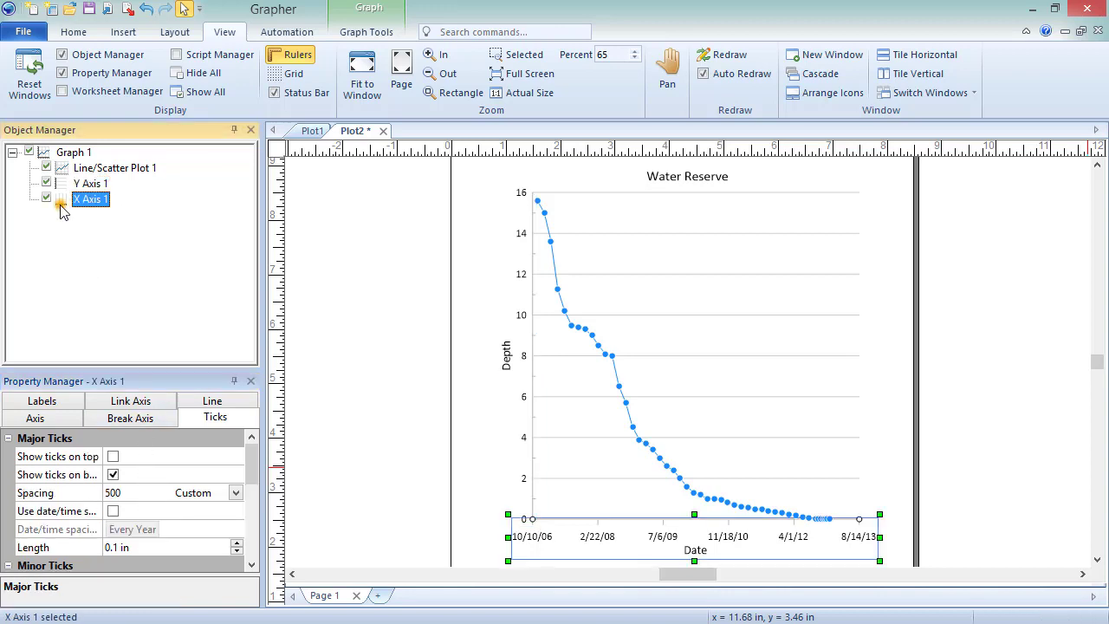
pyautogui.click(241, 422)
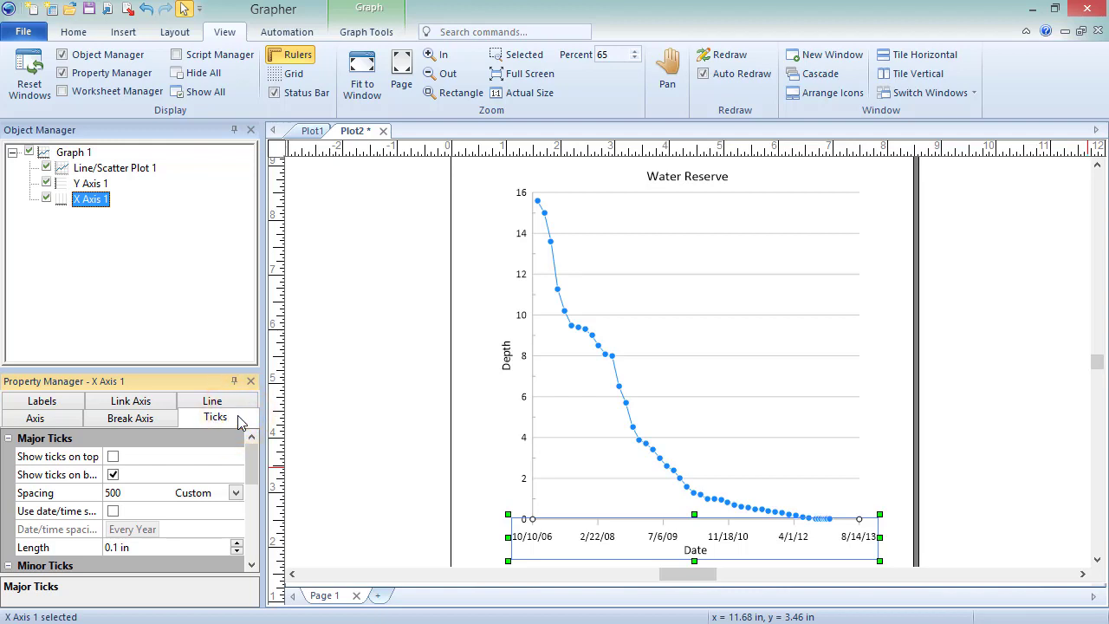
pyautogui.click(113, 511)
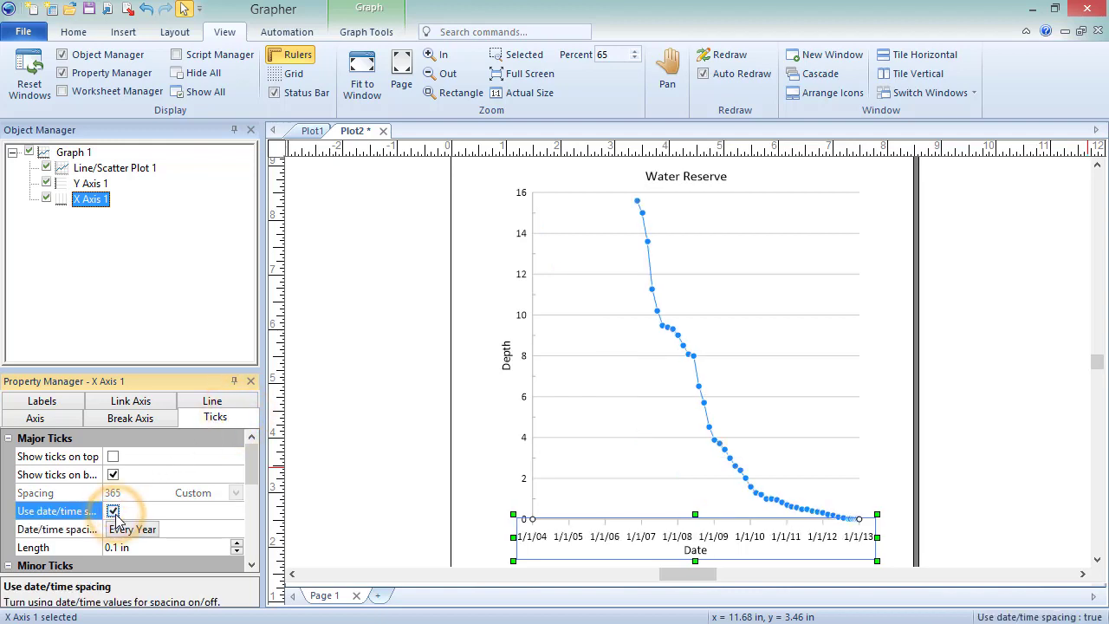
# Enable X Axis 1 major tick grid lines and give them a dashed line style
pyautogui.click(230, 406)
pyautogui.moveTo(252, 455); pyautogui.dragTo(251, 485)
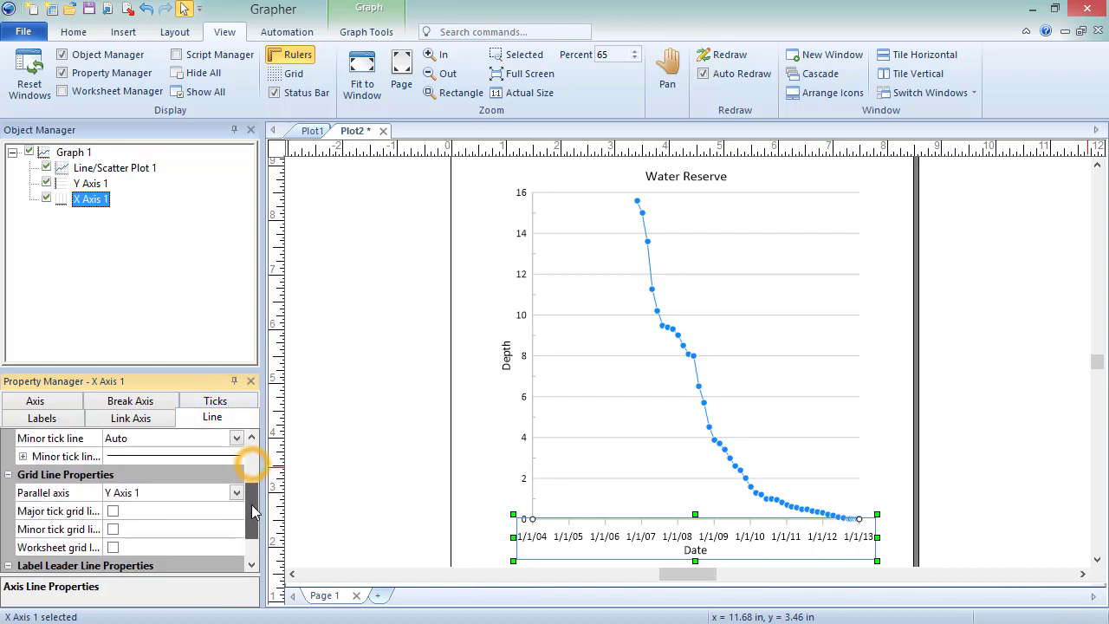
pyautogui.click(113, 511)
pyautogui.click(22, 529)
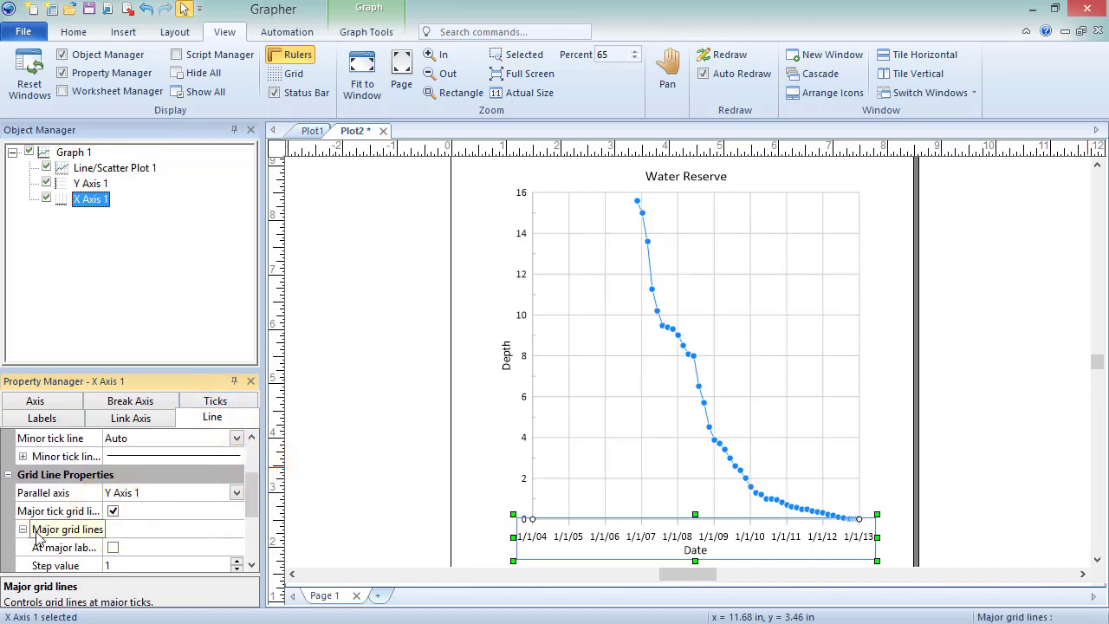
pyautogui.moveTo(250, 501); pyautogui.dragTo(254, 531)
pyautogui.click(37, 547)
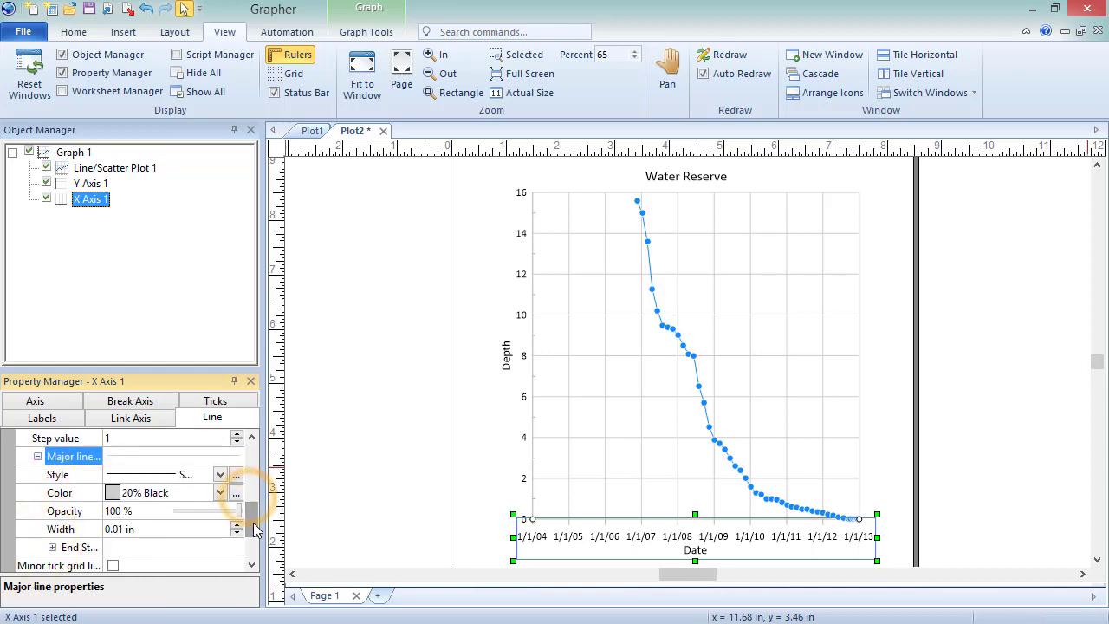
pyautogui.click(220, 475)
pyautogui.click(199, 511)
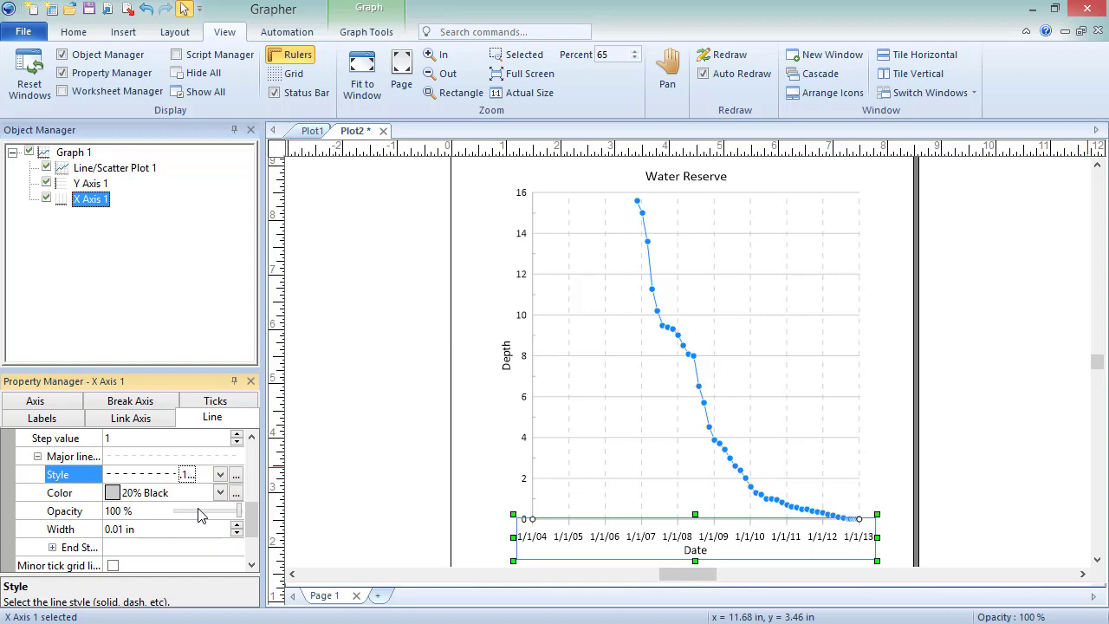
# Set X Axis 1's minimum date/time limit to 10/10/2006
pyautogui.click(74, 405)
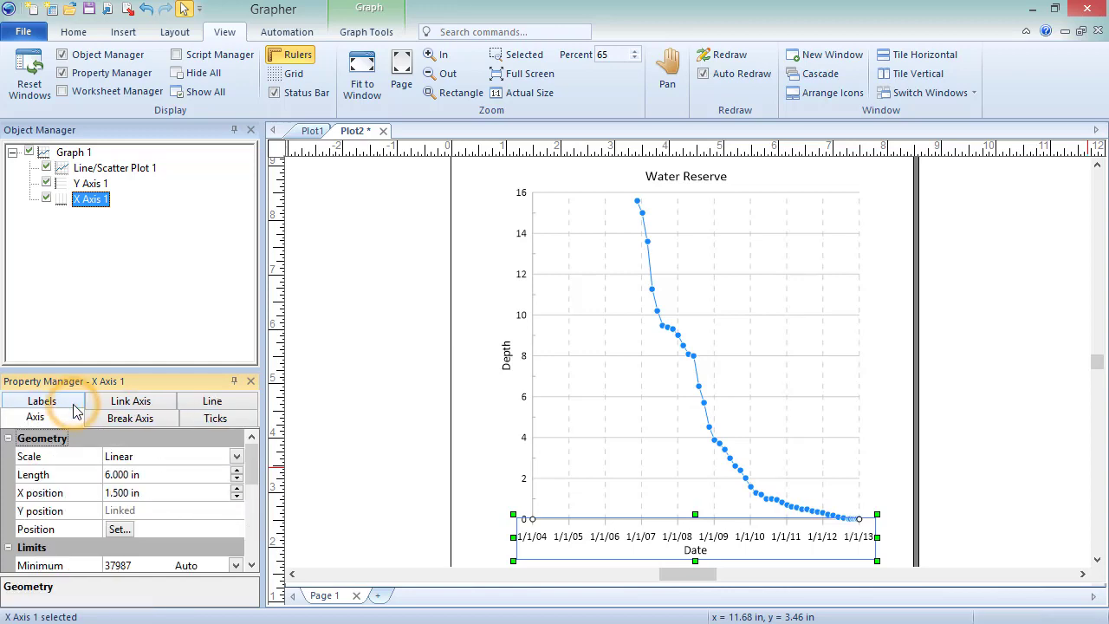
pyautogui.moveTo(254, 468); pyautogui.dragTo(254, 498)
pyautogui.click(111, 493)
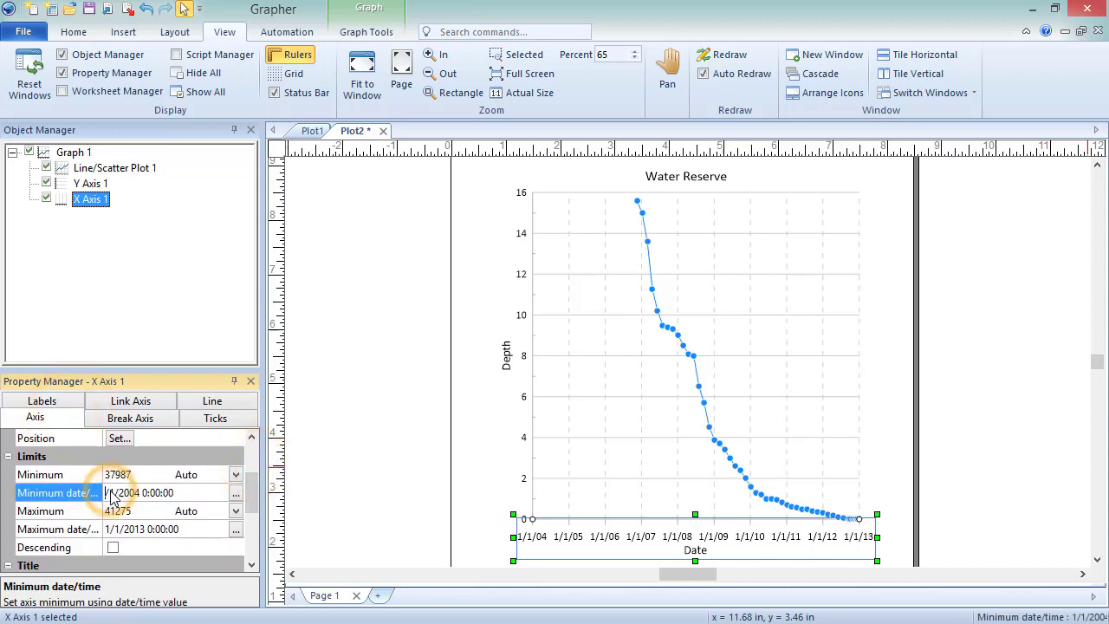
pyautogui.click(110, 493)
pyautogui.write('10/10/2006')
pyautogui.press('Return')
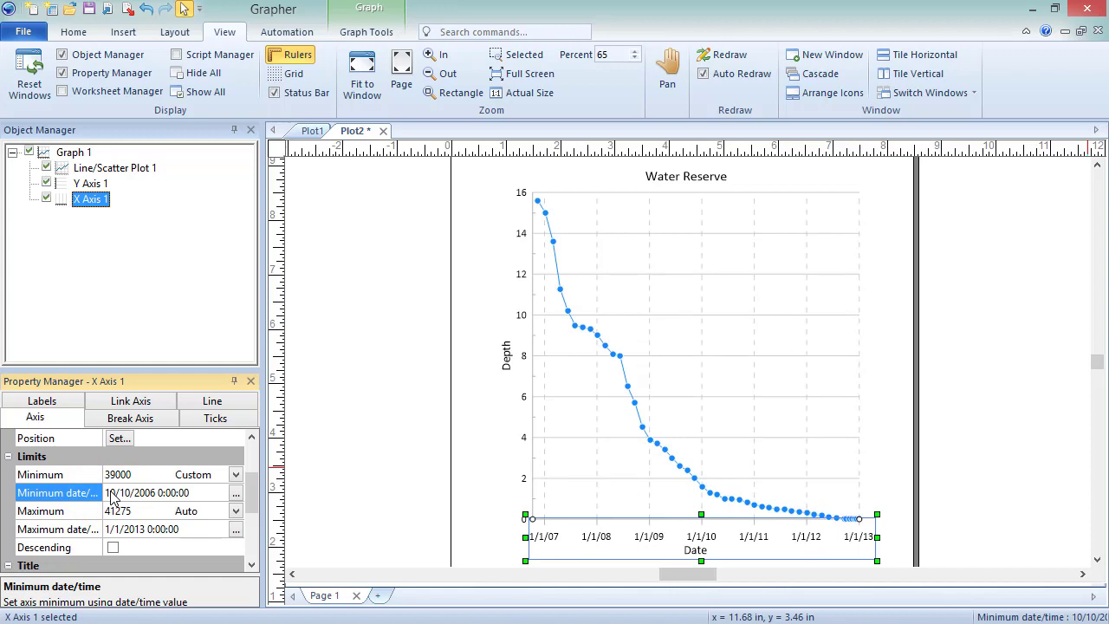
# Add an X axis break from 4/7/2009 to 7/6/2010 with 0.12 in diagonal marks
pyautogui.click(168, 426)
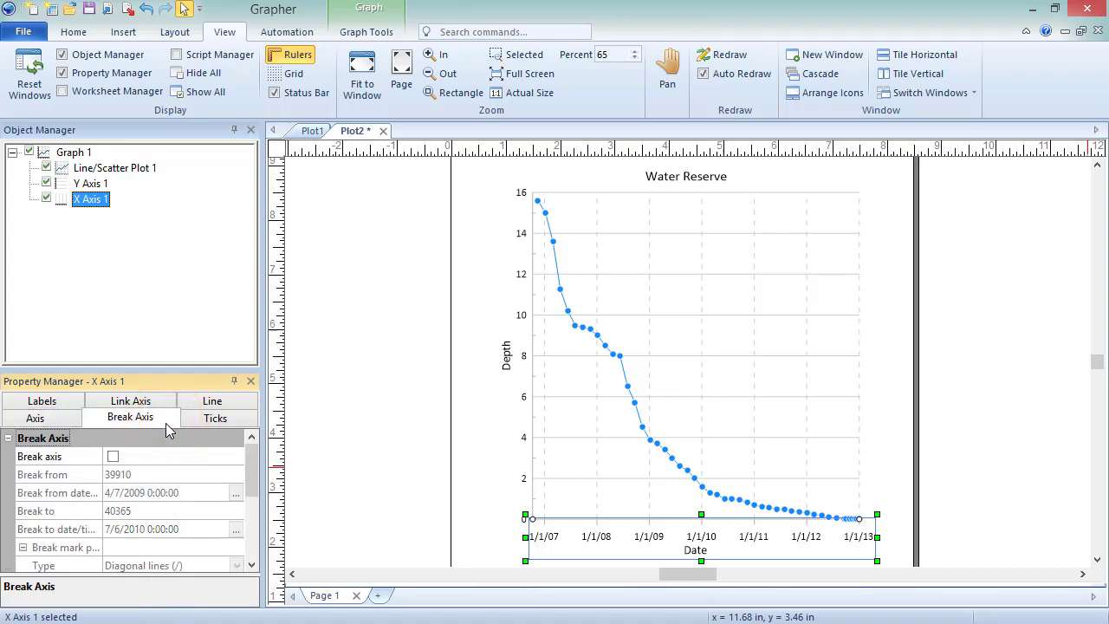
pyautogui.click(113, 457)
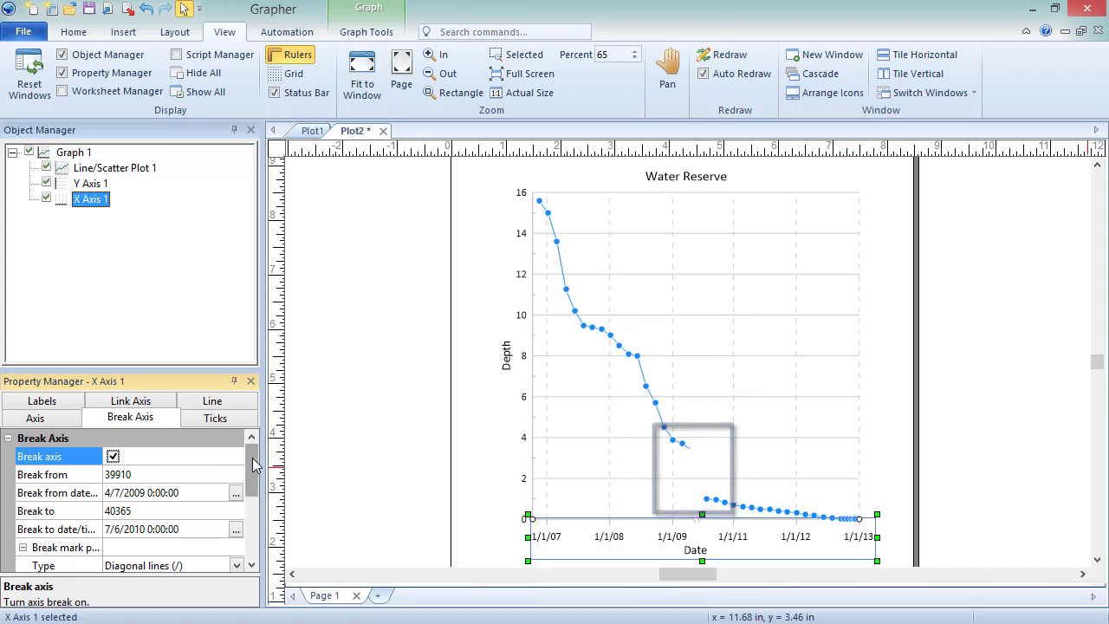
pyautogui.moveTo(256, 465); pyautogui.dragTo(240, 501)
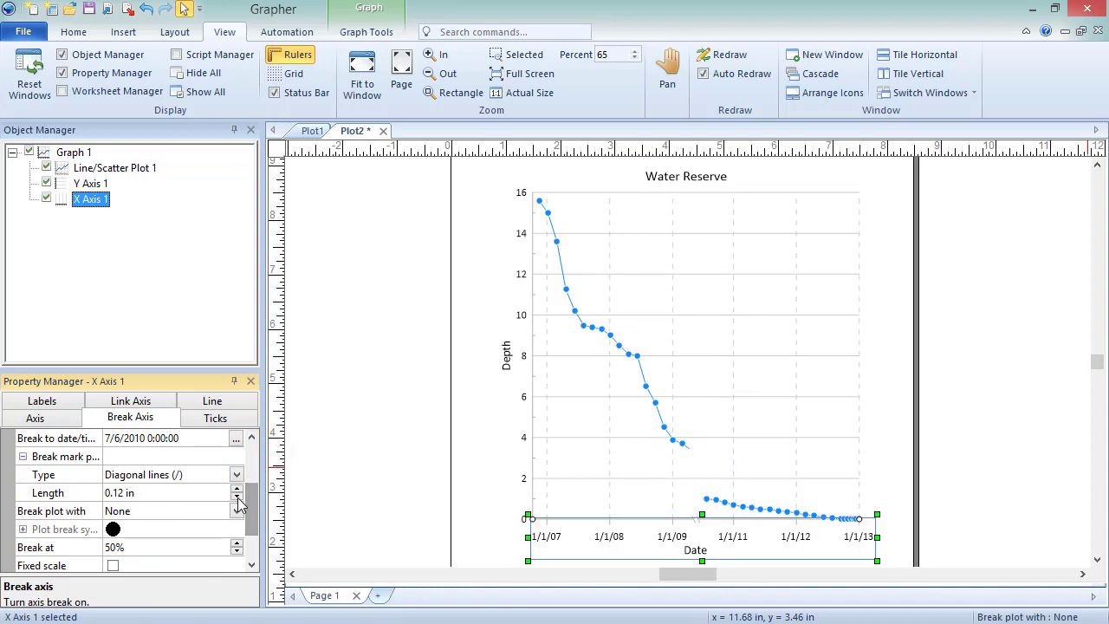
# Break the plot with symbols and set the break symbol to the filled diamond (Symbol 6)
pyautogui.click(236, 510)
pyautogui.click(234, 545)
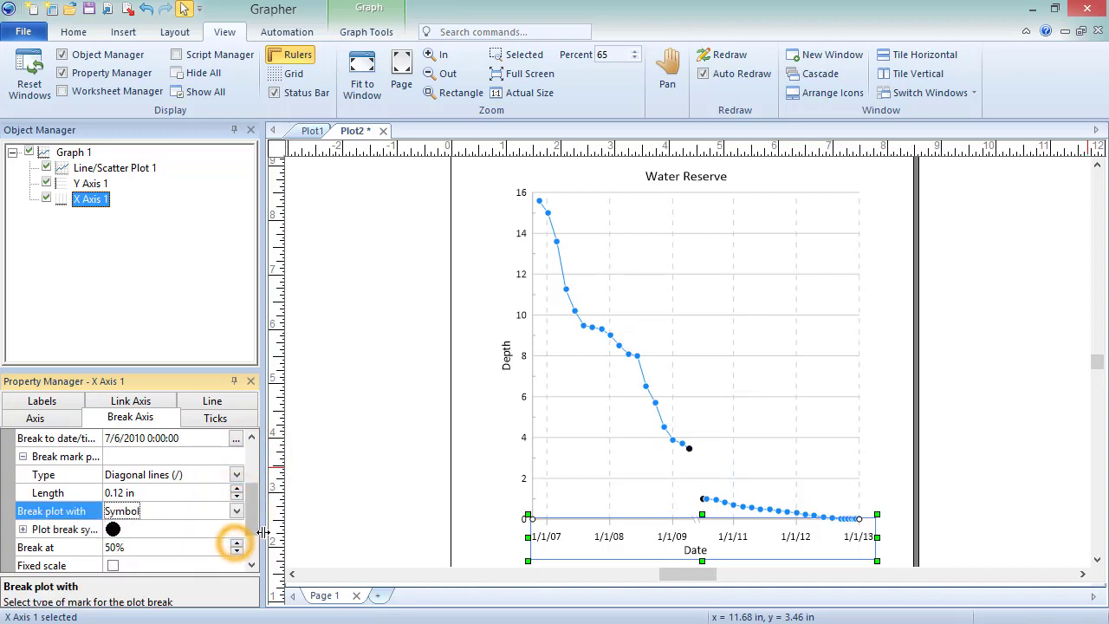
pyautogui.click(165, 532)
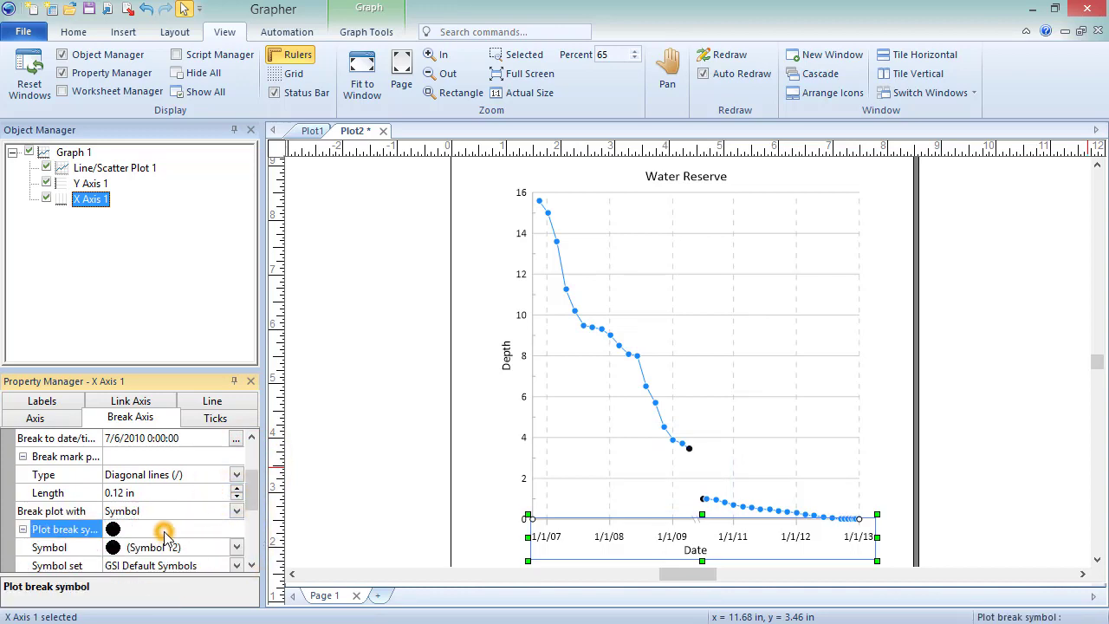
pyautogui.click(237, 548)
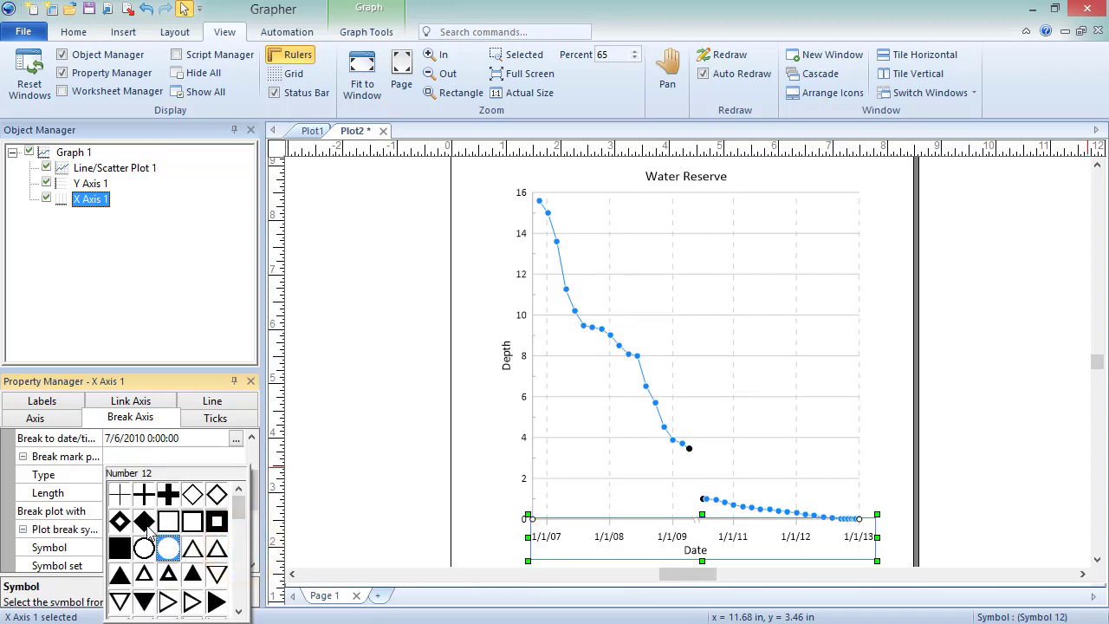
pyautogui.click(147, 522)
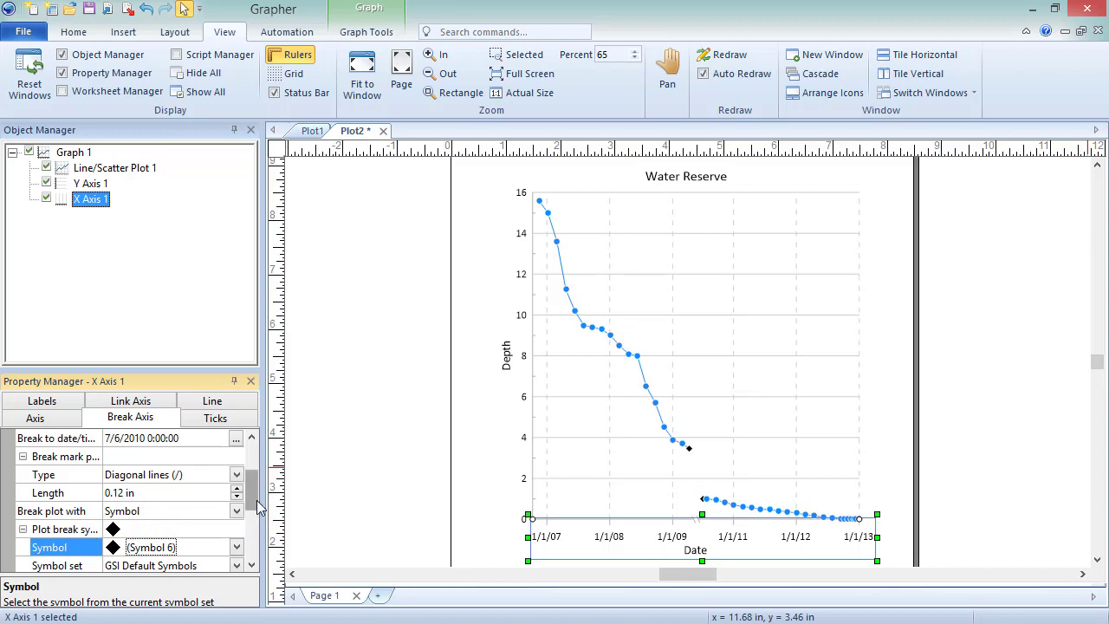
pyautogui.moveTo(252, 488)
pyautogui.mouseDown()
pyautogui.moveTo(254, 503)
pyautogui.moveTo(256, 493)
pyautogui.mouseUp()
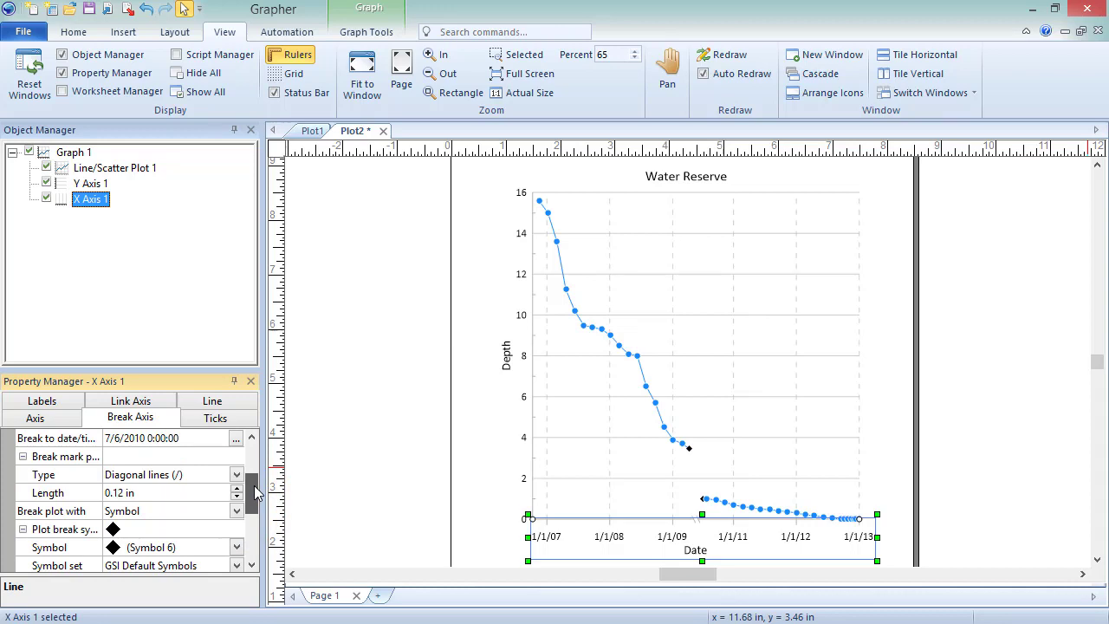
# Set the break mark type to Curved lines (~)
pyautogui.click(236, 475)
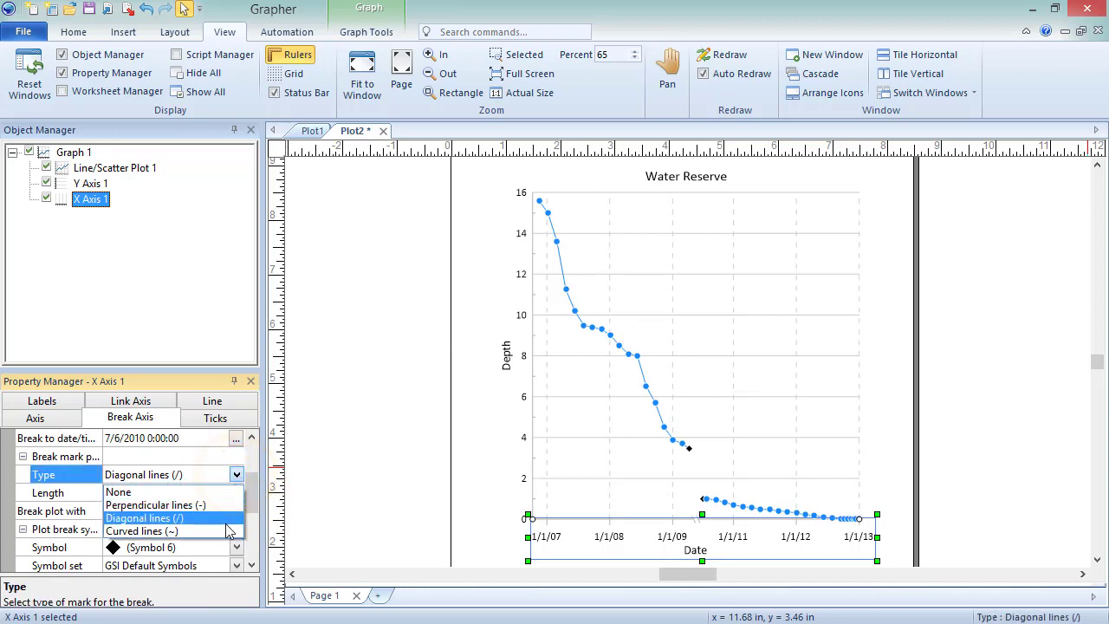
pyautogui.click(228, 531)
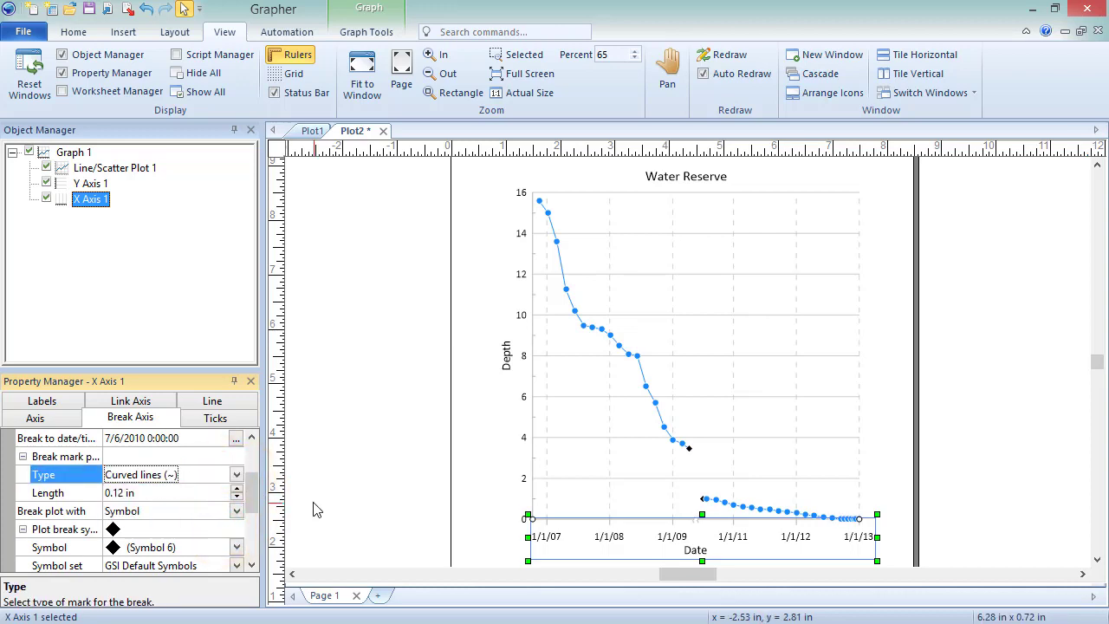